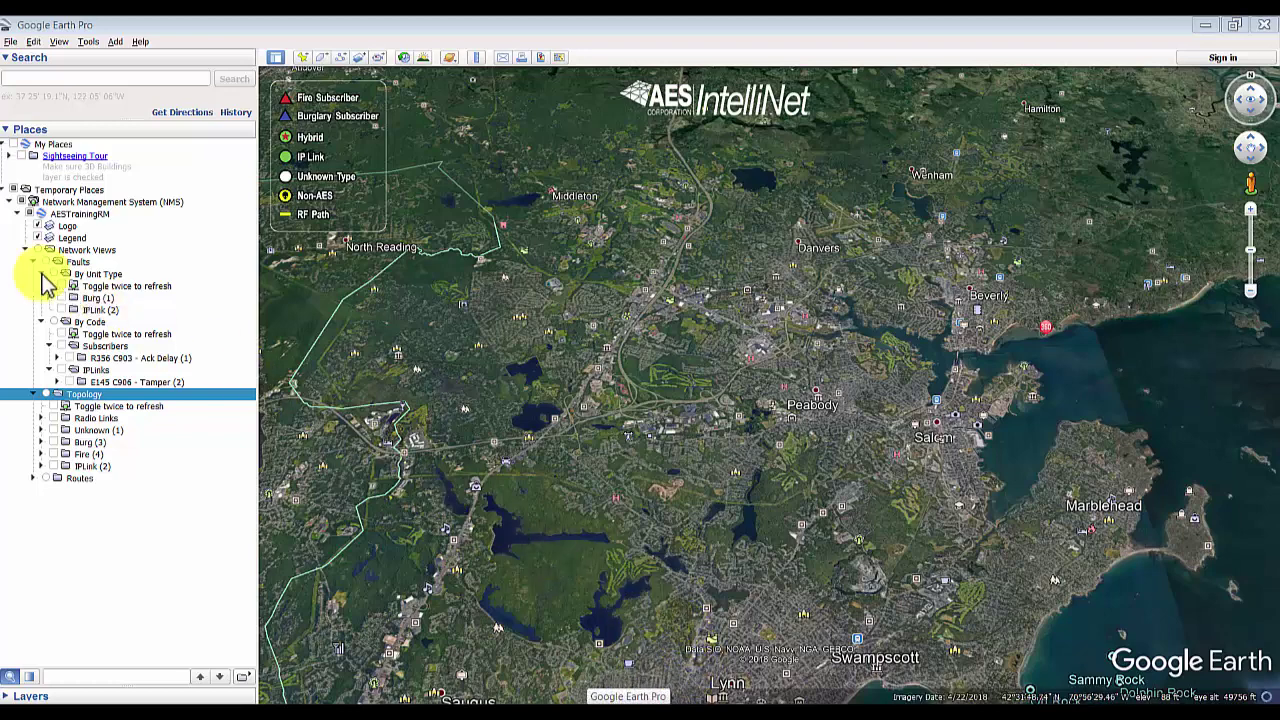
Step: Enable the Faults folder under Network Views so the fault marker appears on the map
click(44, 263)
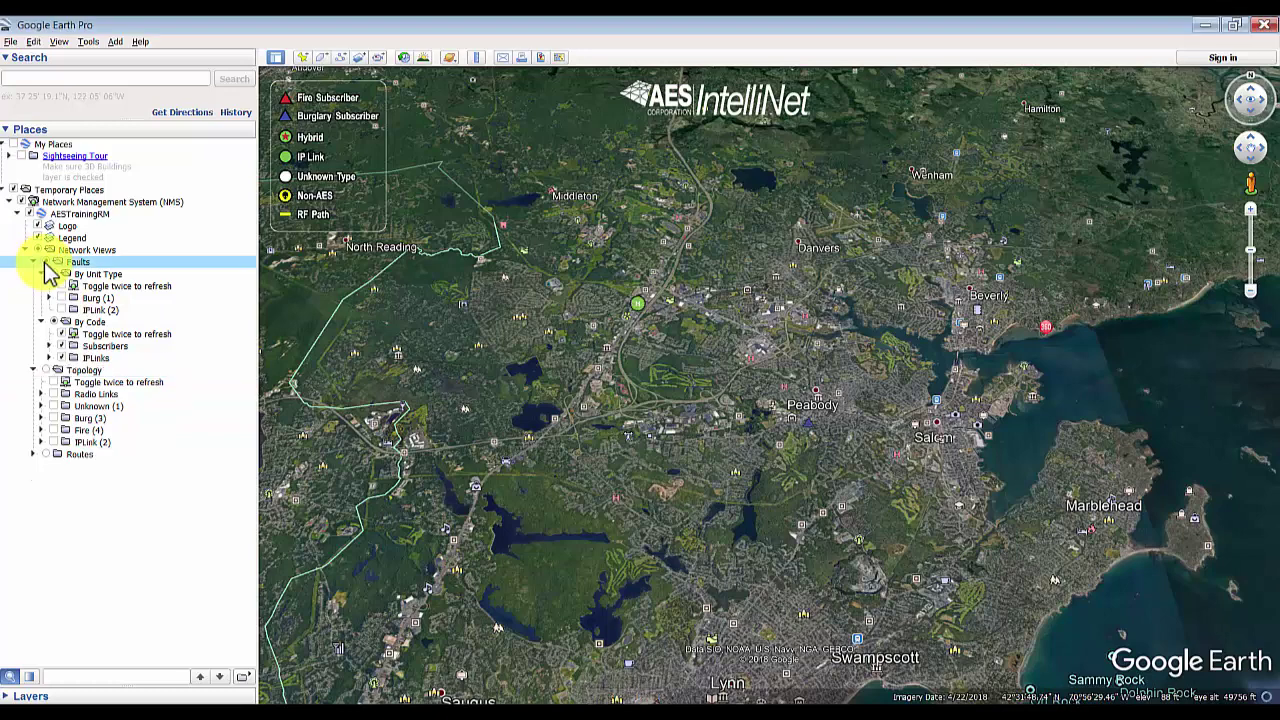
click(810, 422)
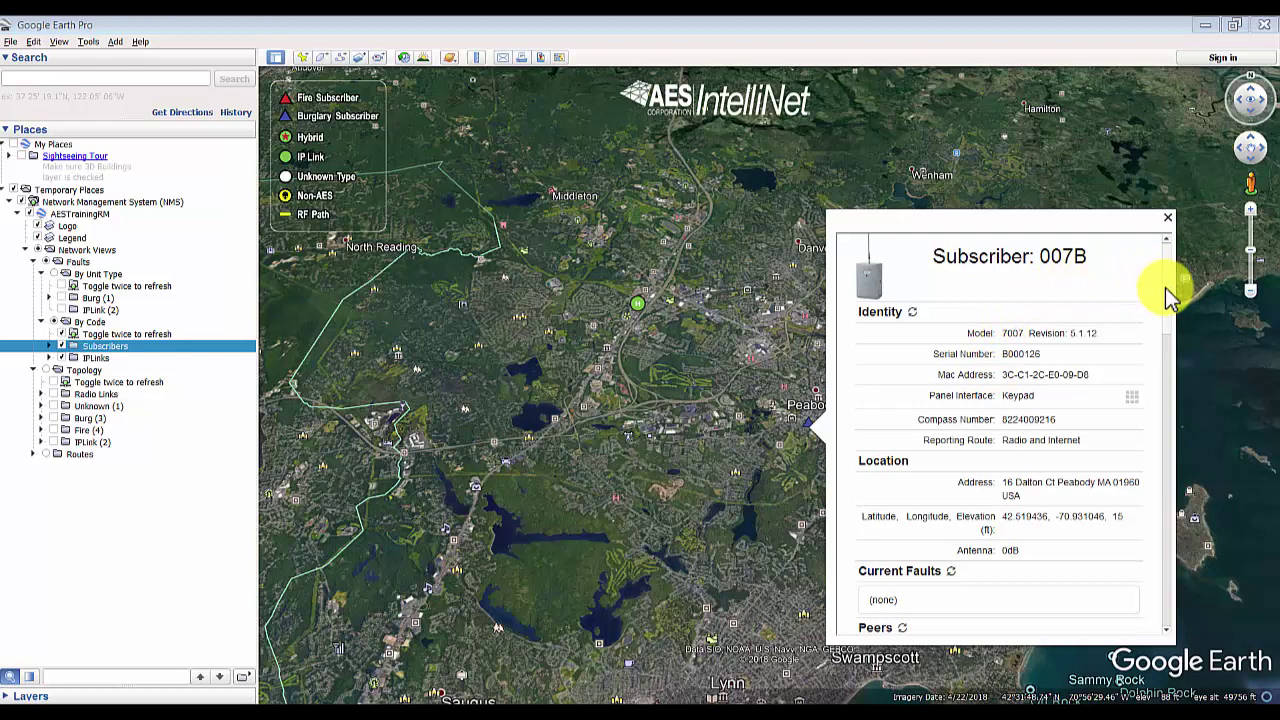
drag(1165, 287, 1206, 418)
scroll(1043, 363, up, 1)
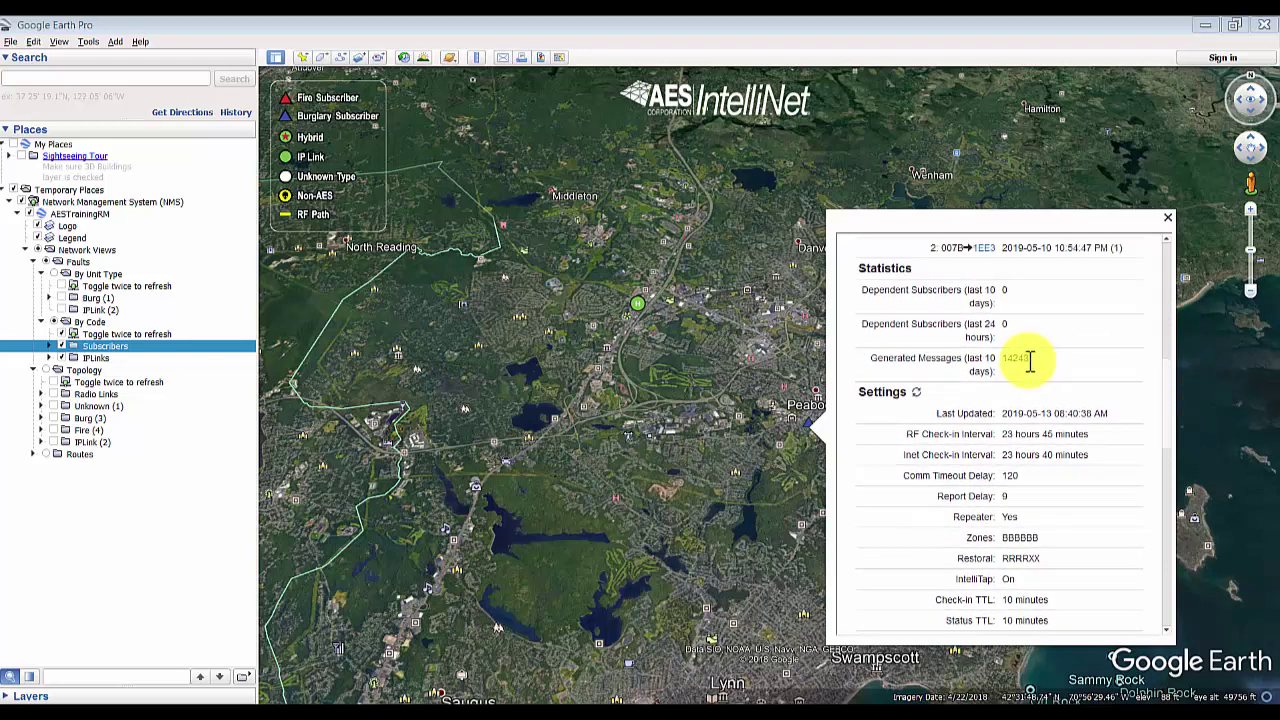
drag(1175, 395, 1214, 534)
click(1216, 528)
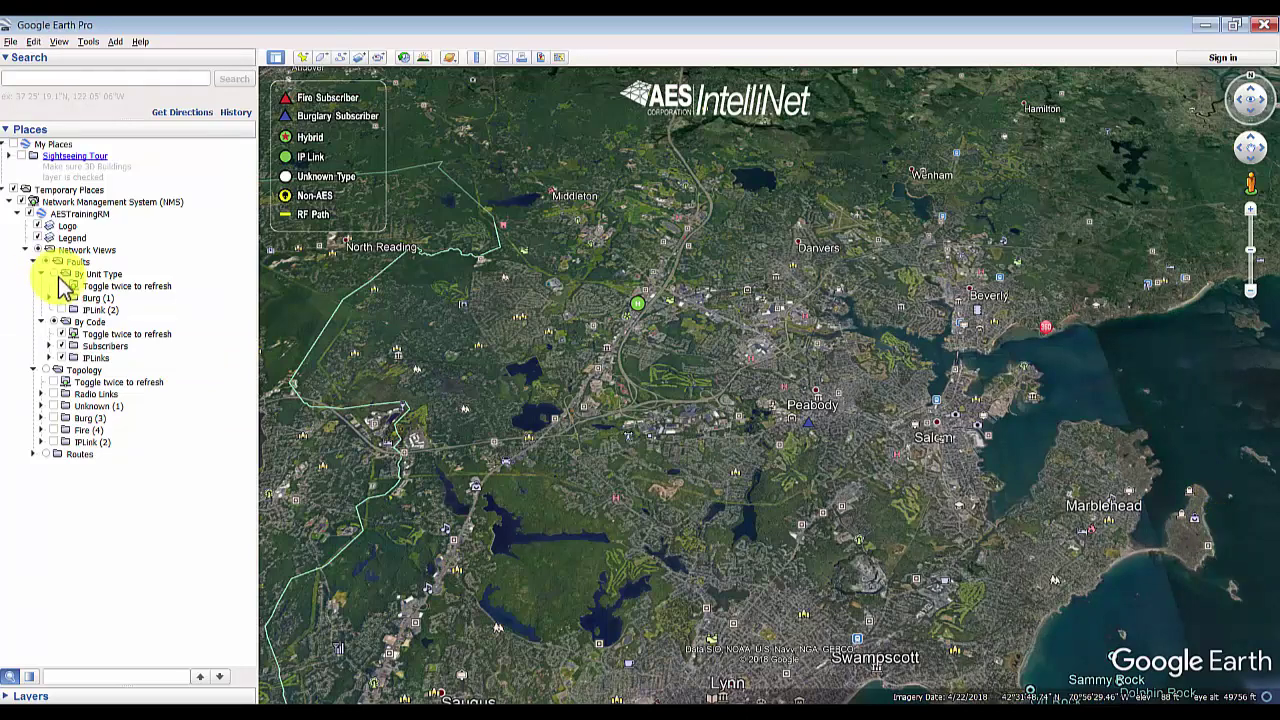
Step: Group faults by unit type and expand Burg (1), then select the IPLink (2) group
click(55, 273)
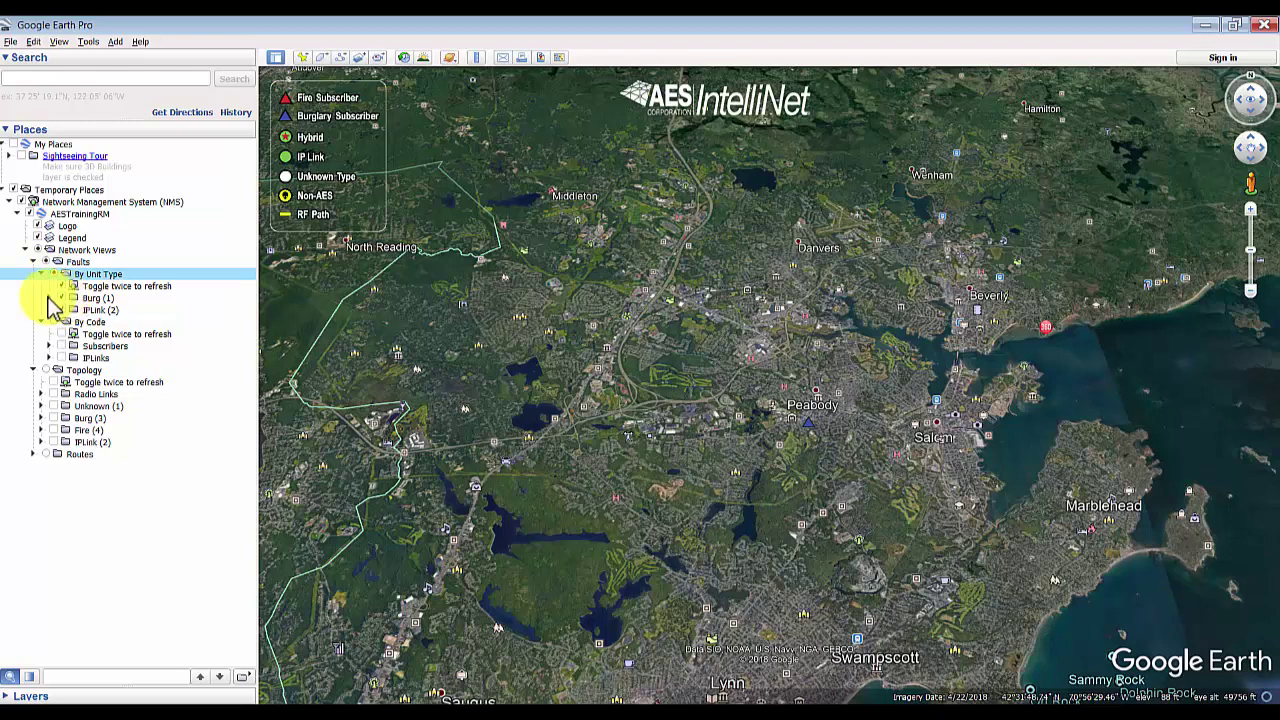
click(49, 297)
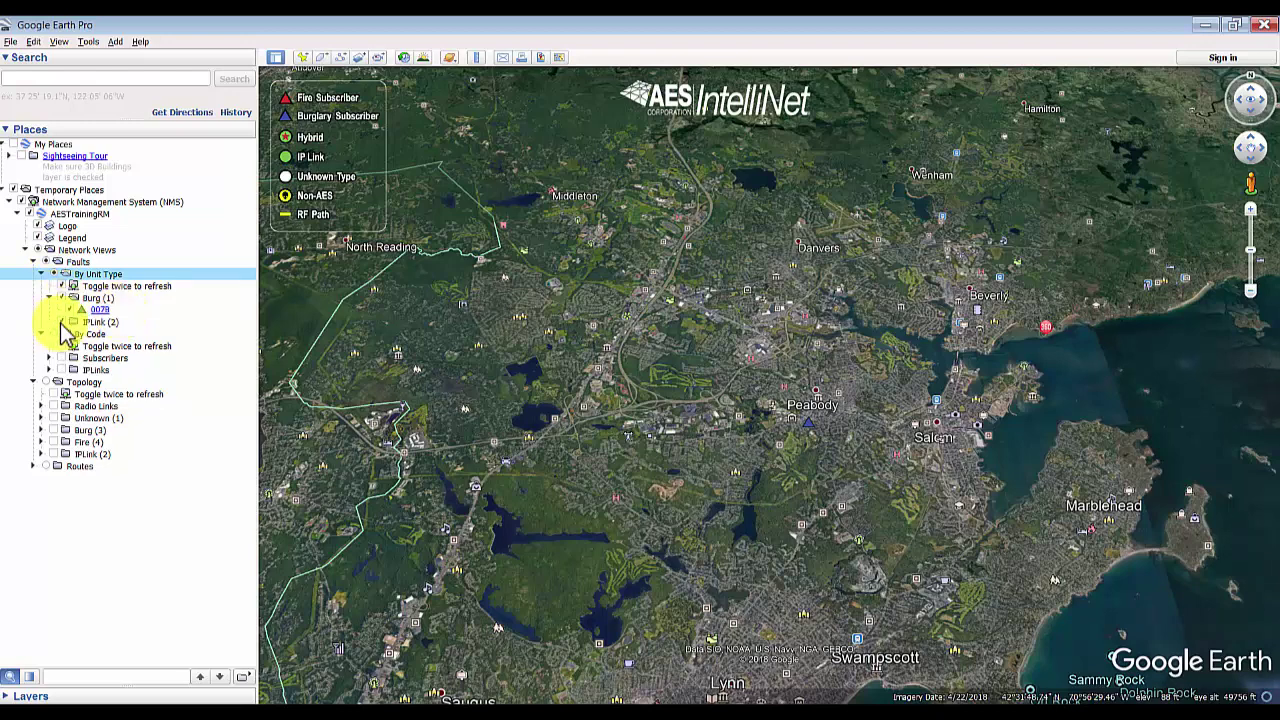
click(62, 324)
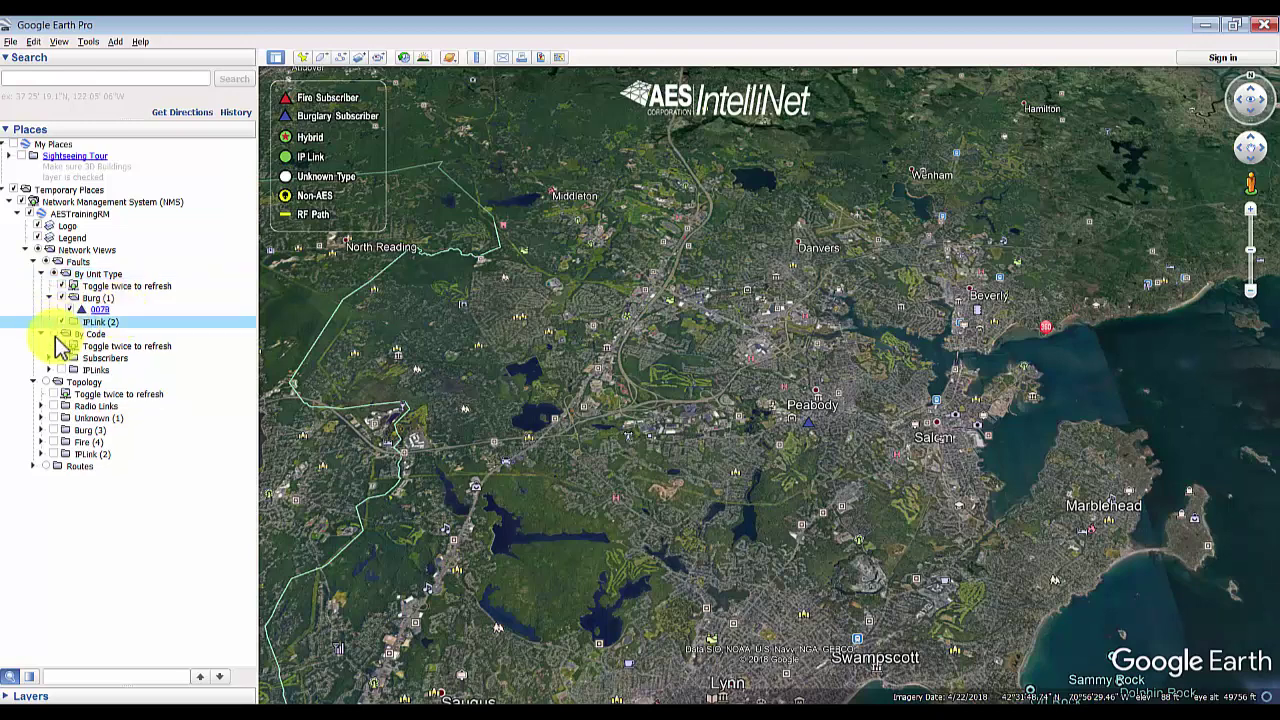
Step: Show faults By Code, selecting R356 C903 - Ack Delay under Subscribers and E145 C906 - Tamper under IPLinks
click(58, 336)
click(62, 334)
click(50, 358)
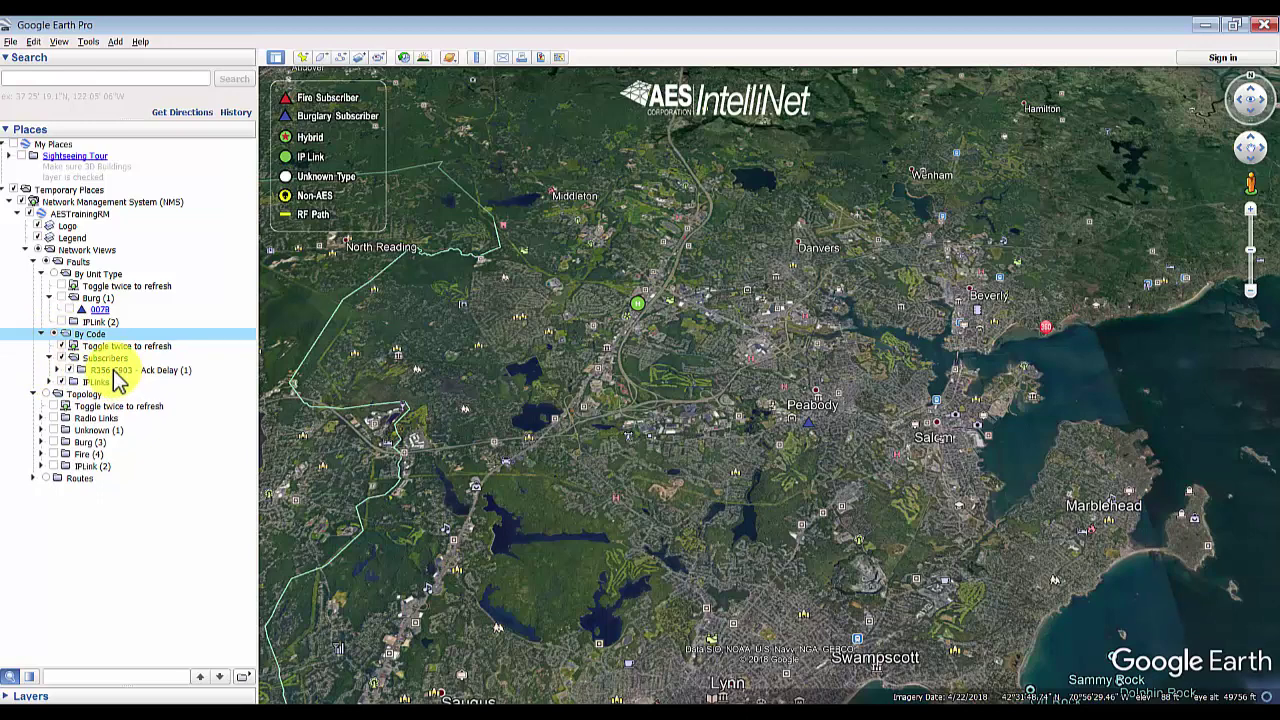
click(118, 372)
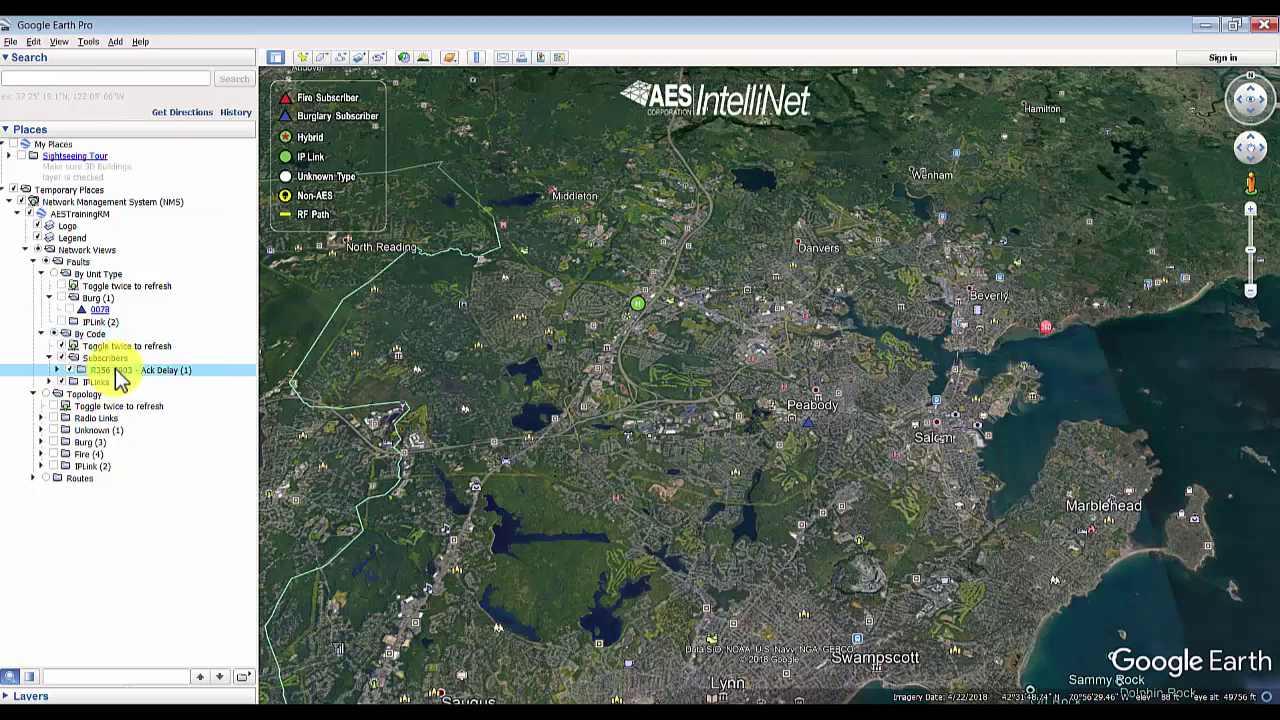
click(49, 382)
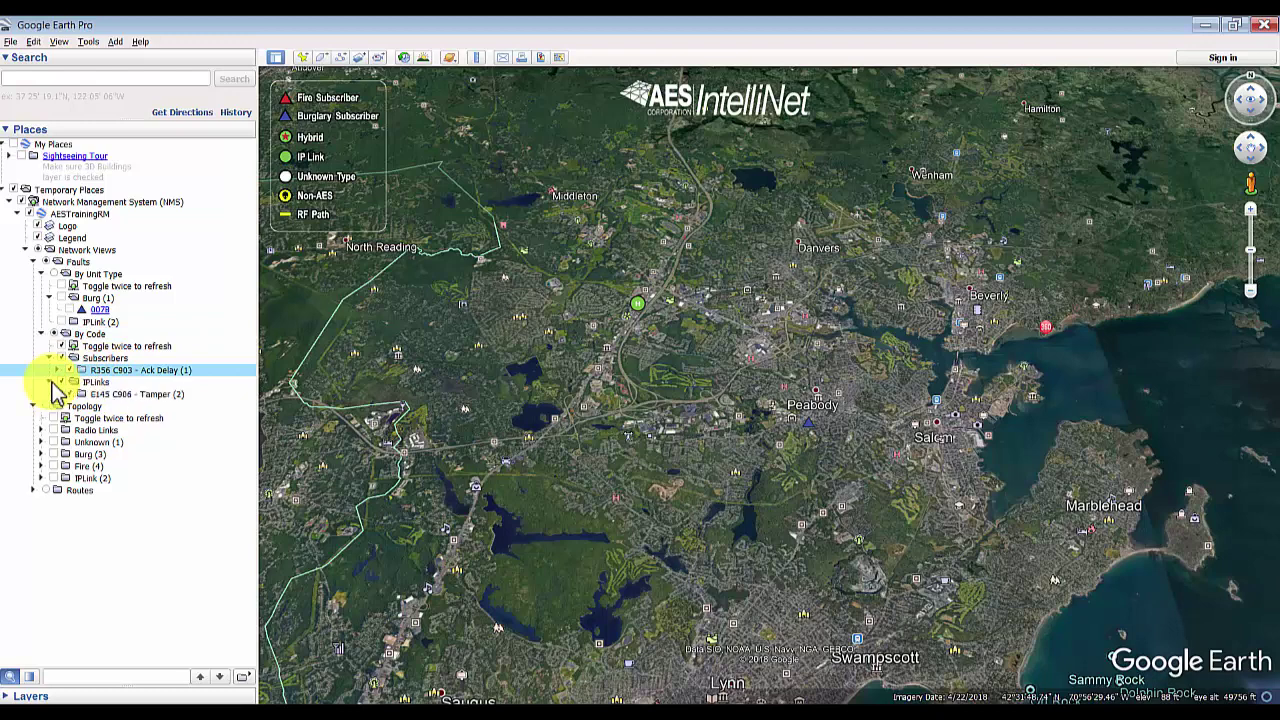
click(132, 396)
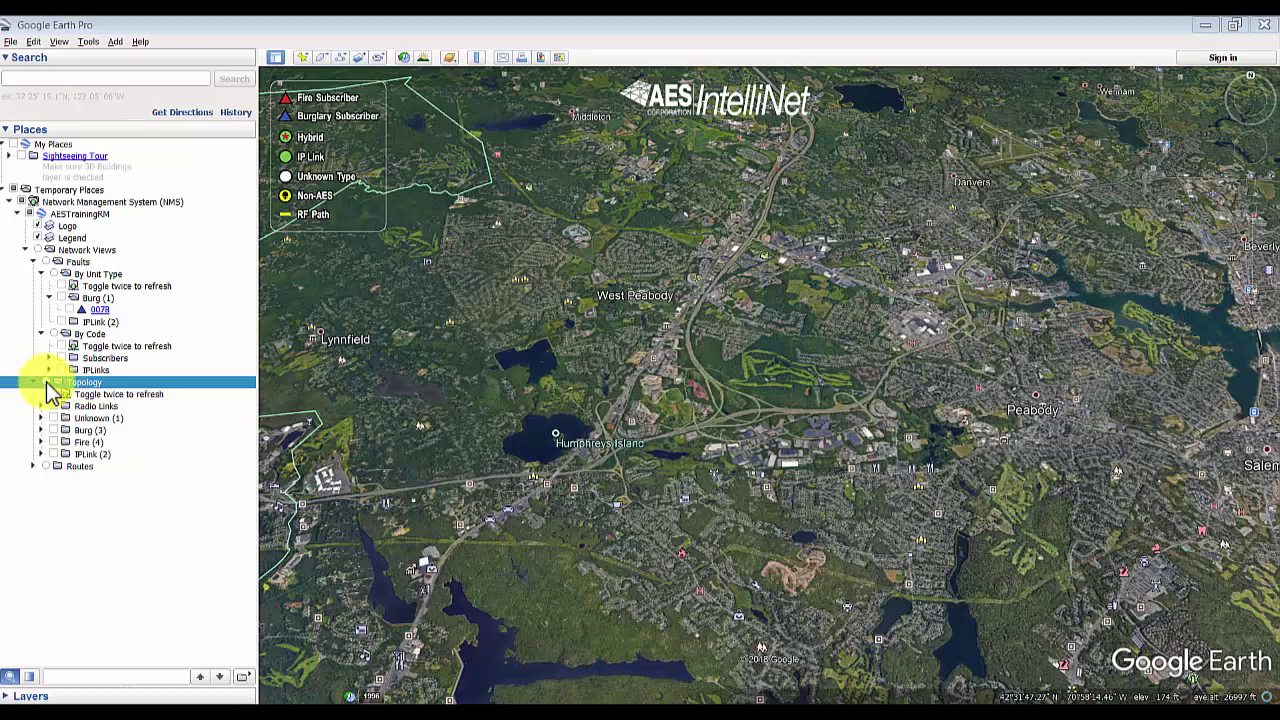
Step: Turn on the Topology view and show the elevation profile of an RF path from West Peabody
click(47, 383)
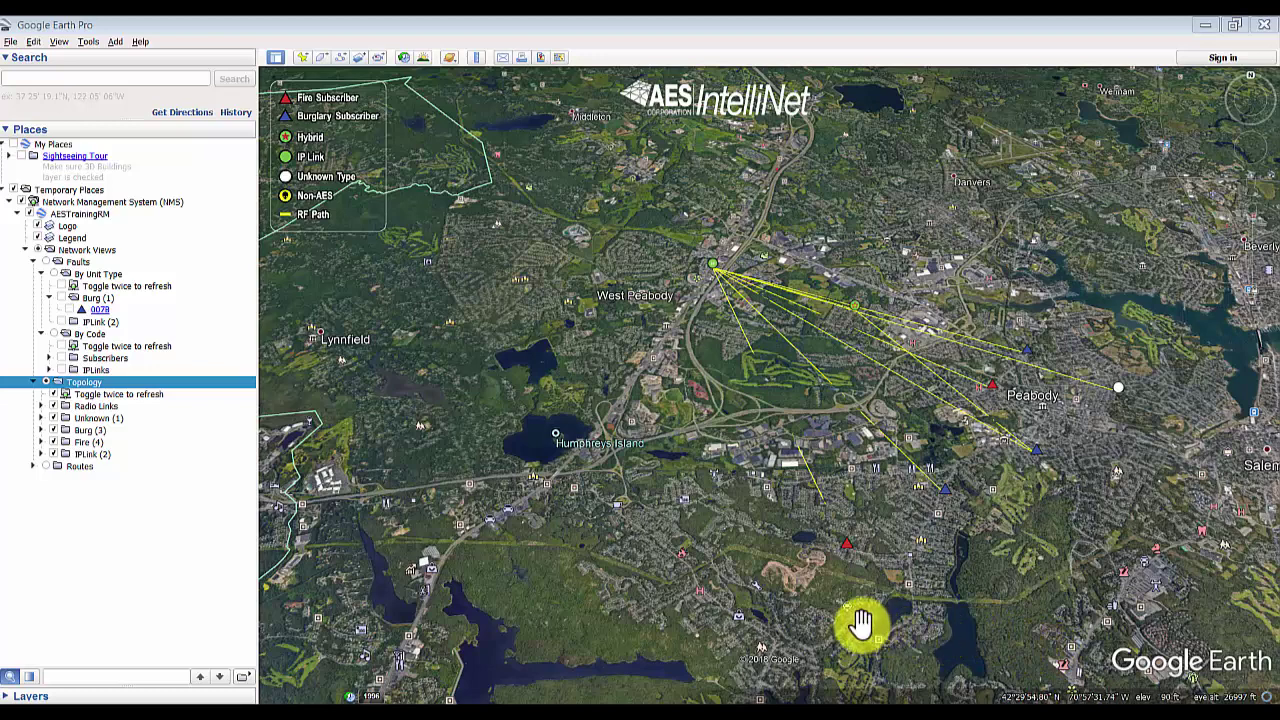
right_click(806, 468)
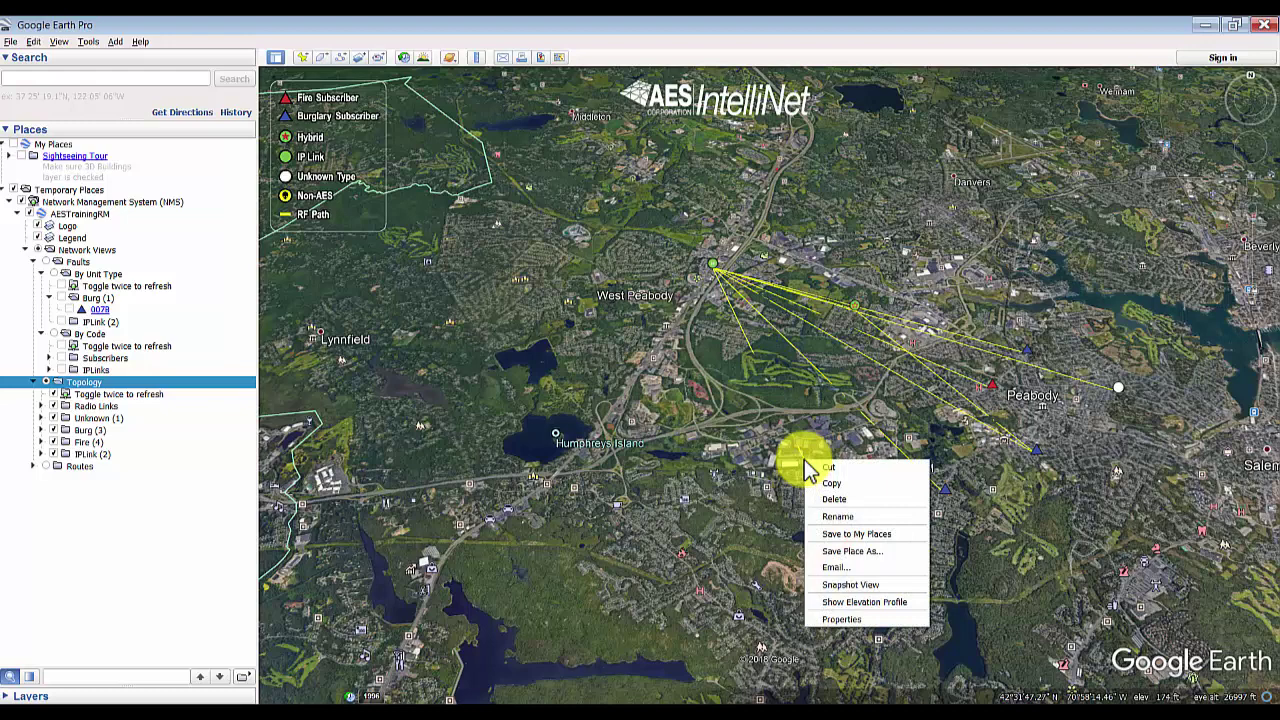
click(848, 604)
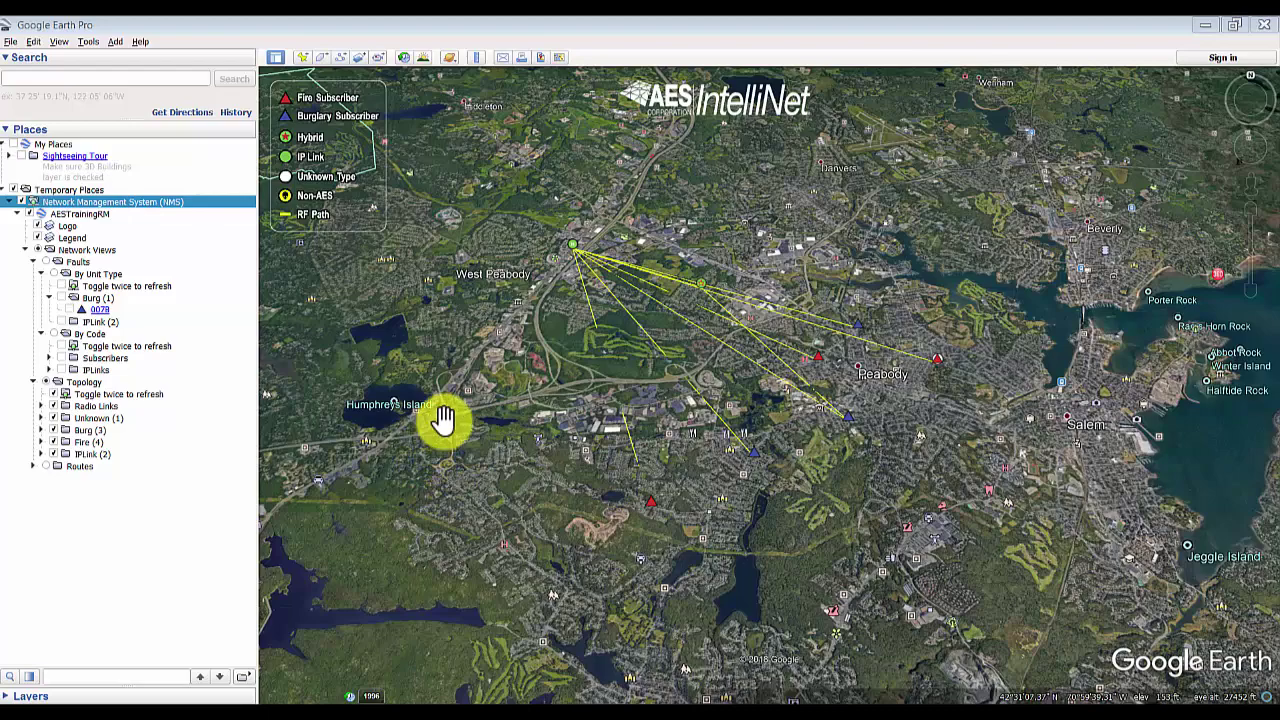
Step: Measure a 3.00-mile Ruler line heading about 279.53 degrees west from the green radio node
scroll(440, 429, up, 2)
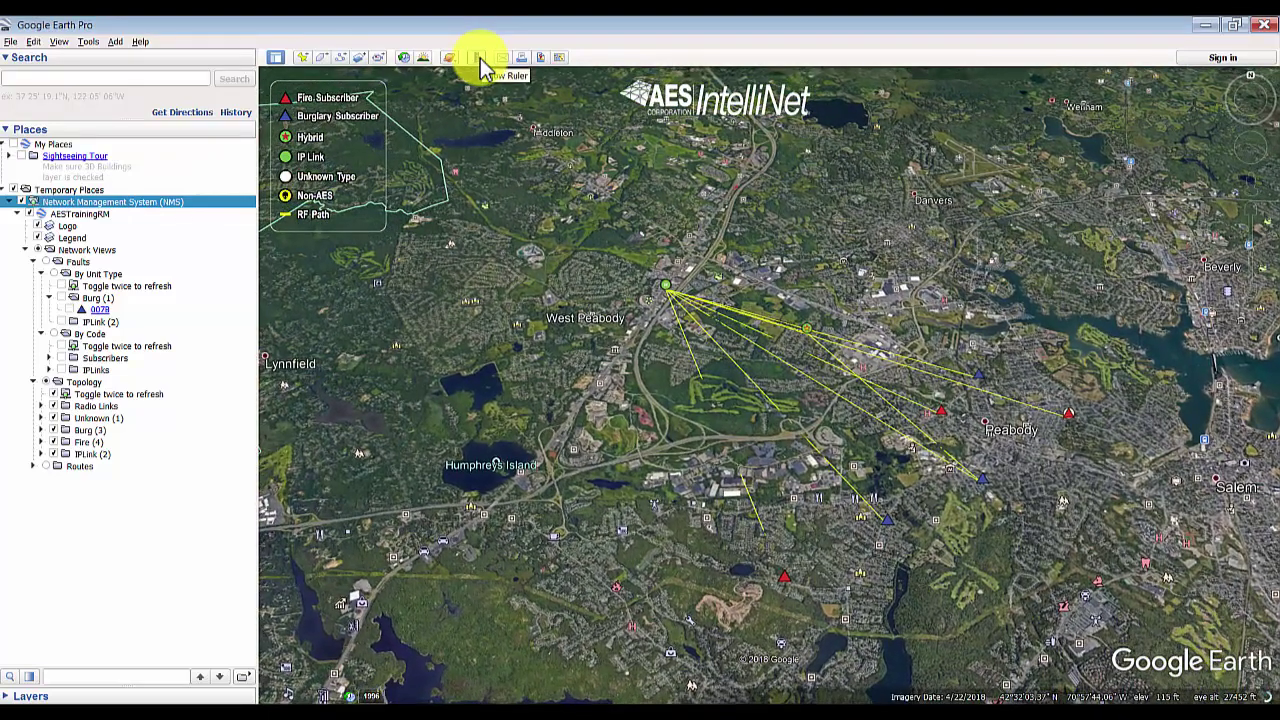
click(480, 62)
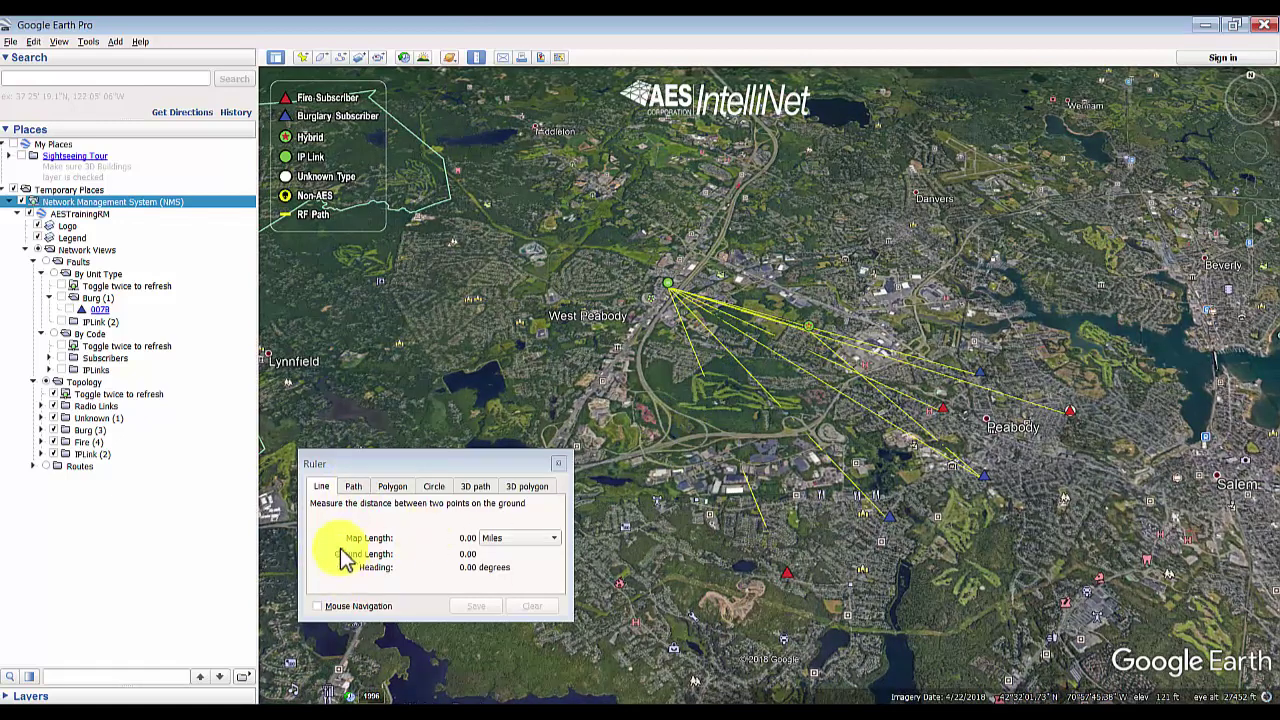
click(668, 283)
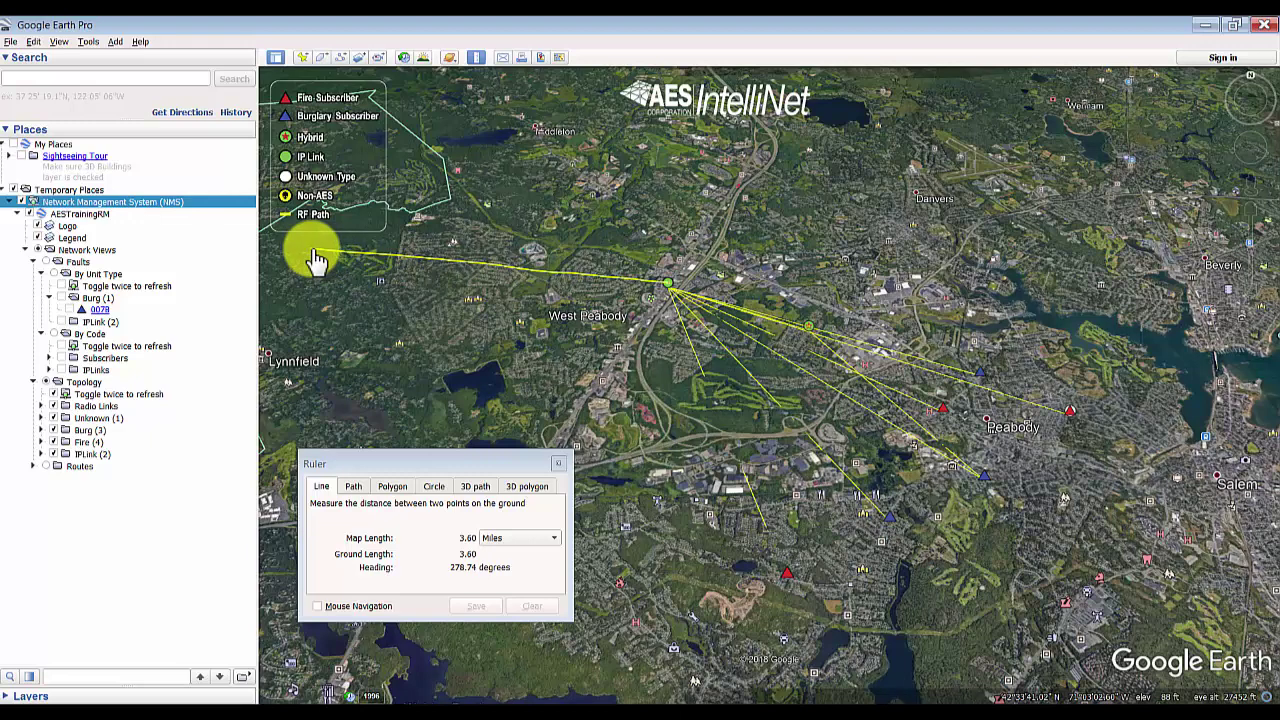
click(371, 256)
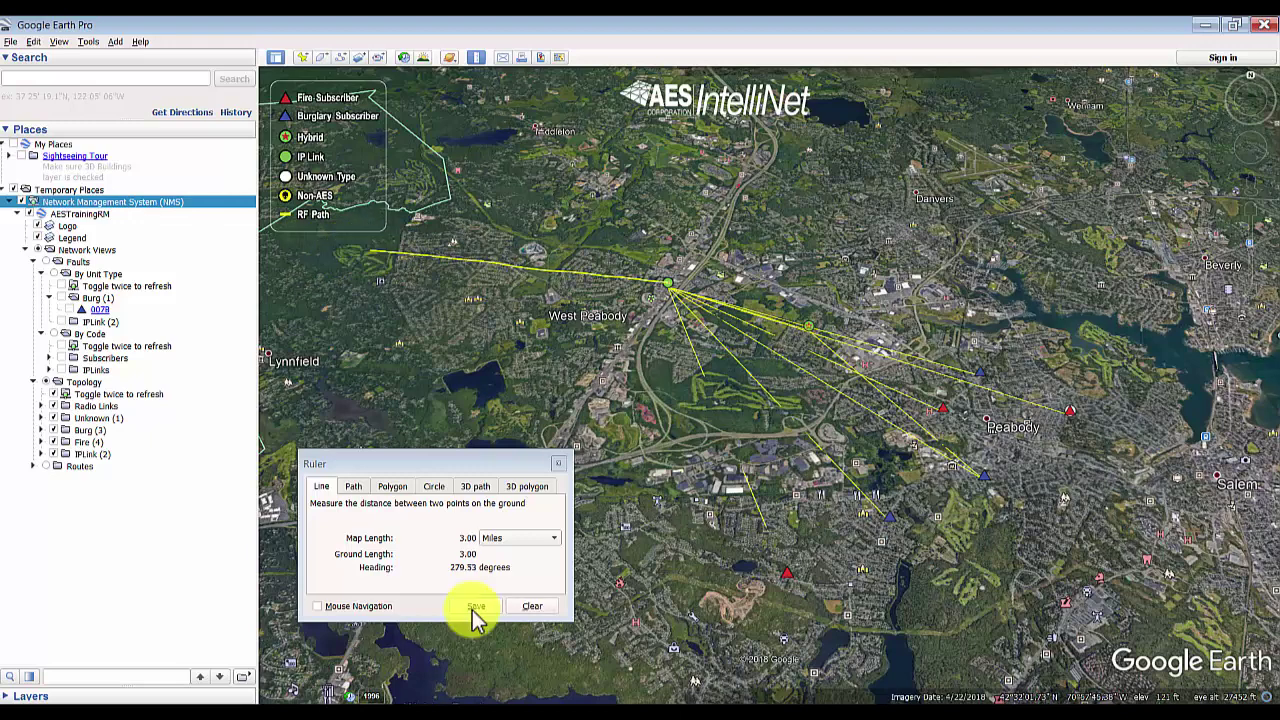
Step: Save the measurement as a green path named '3 mile line' in Places
click(476, 607)
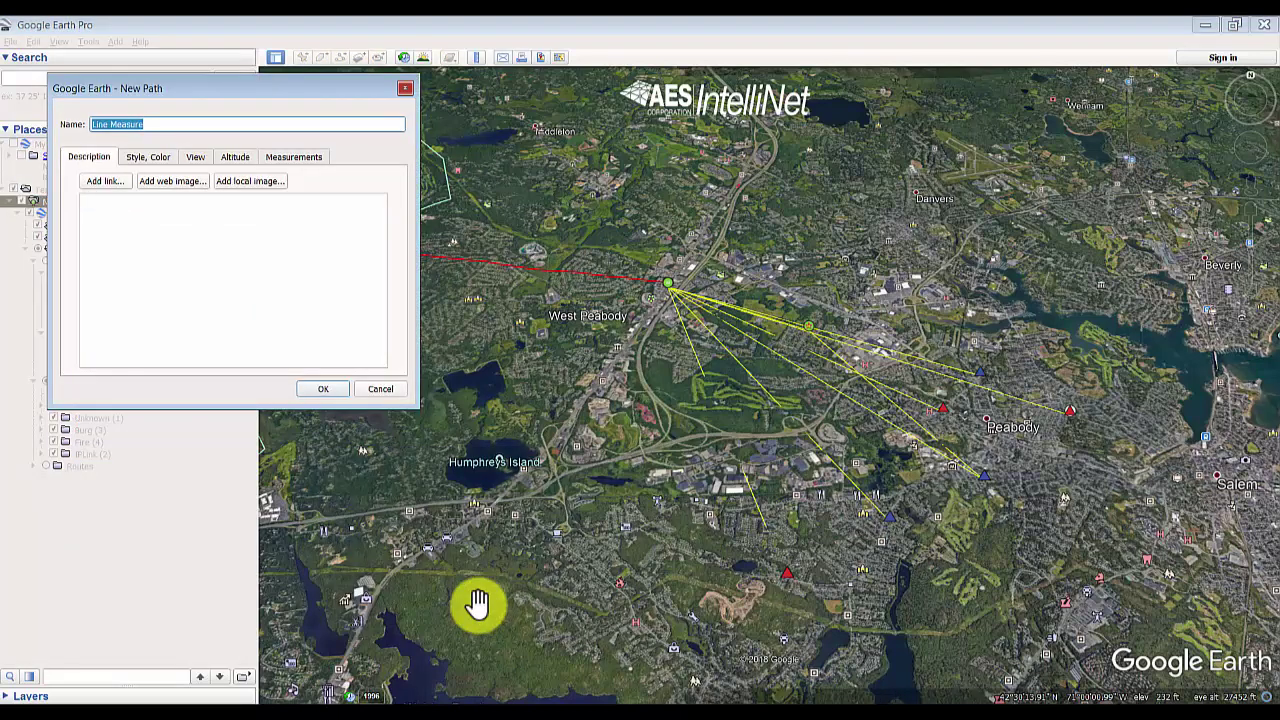
text(3 mile line)
click(160, 158)
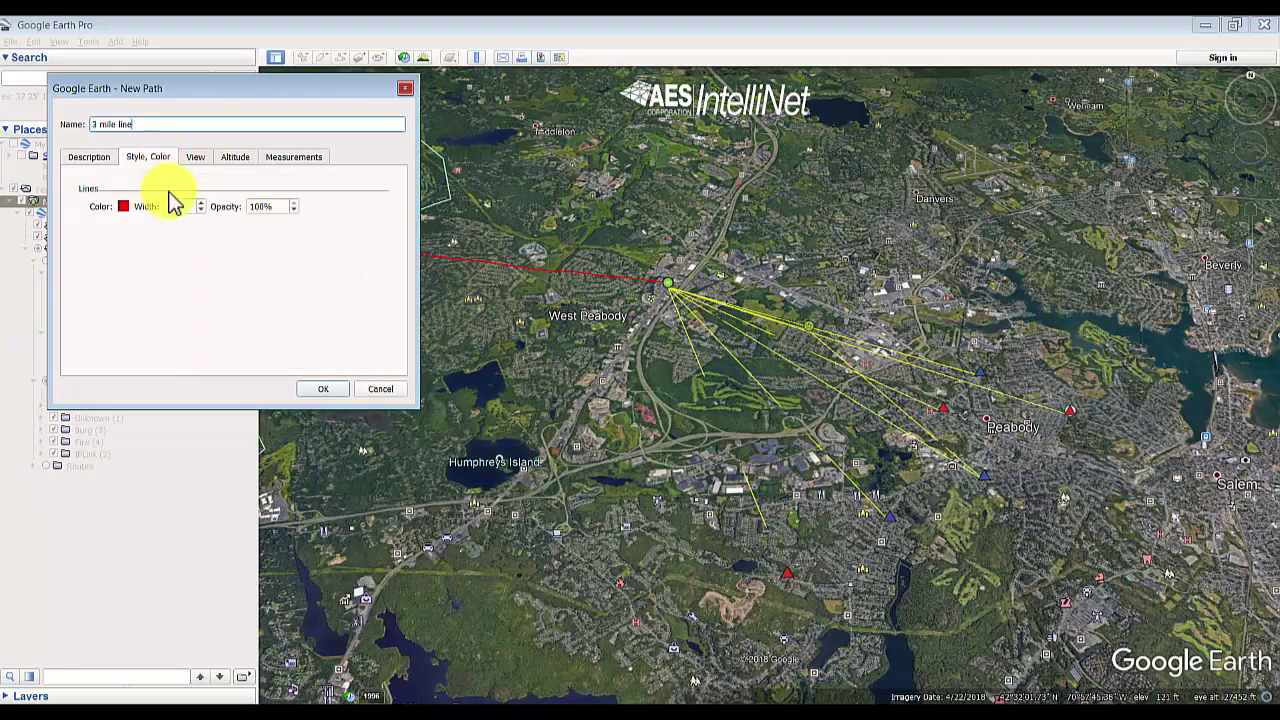
click(123, 206)
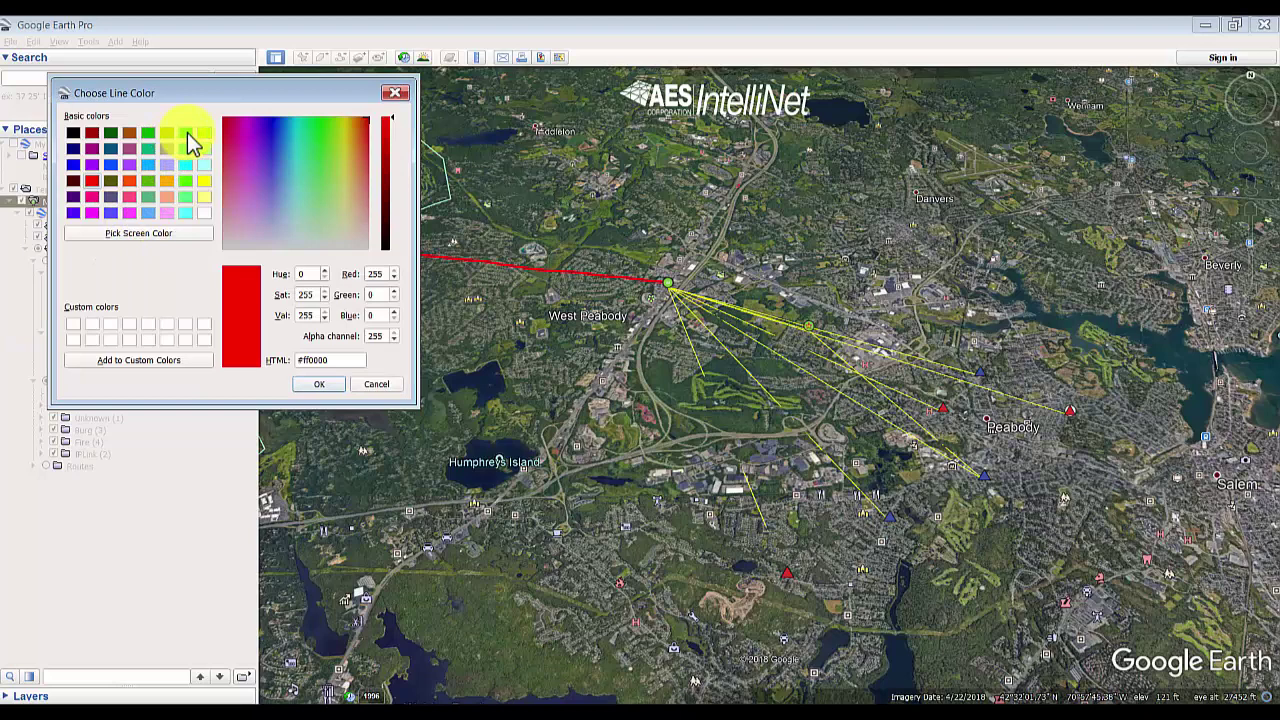
click(187, 133)
click(322, 385)
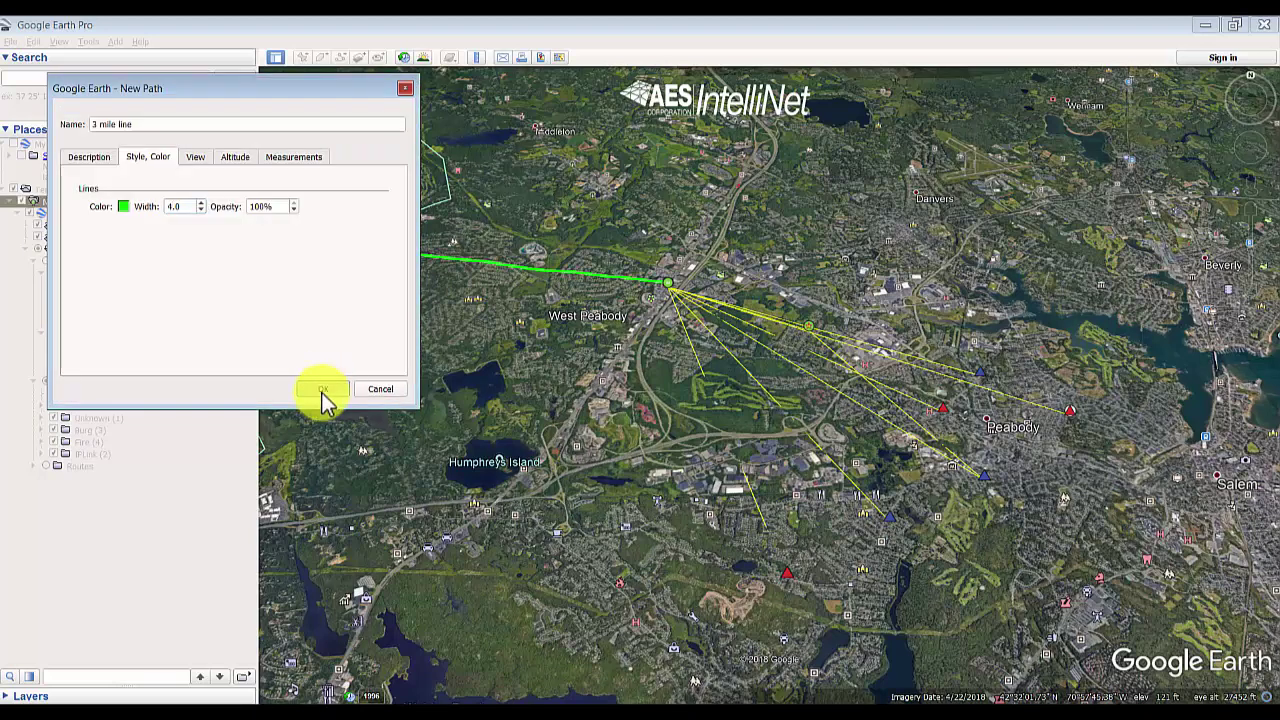
click(322, 389)
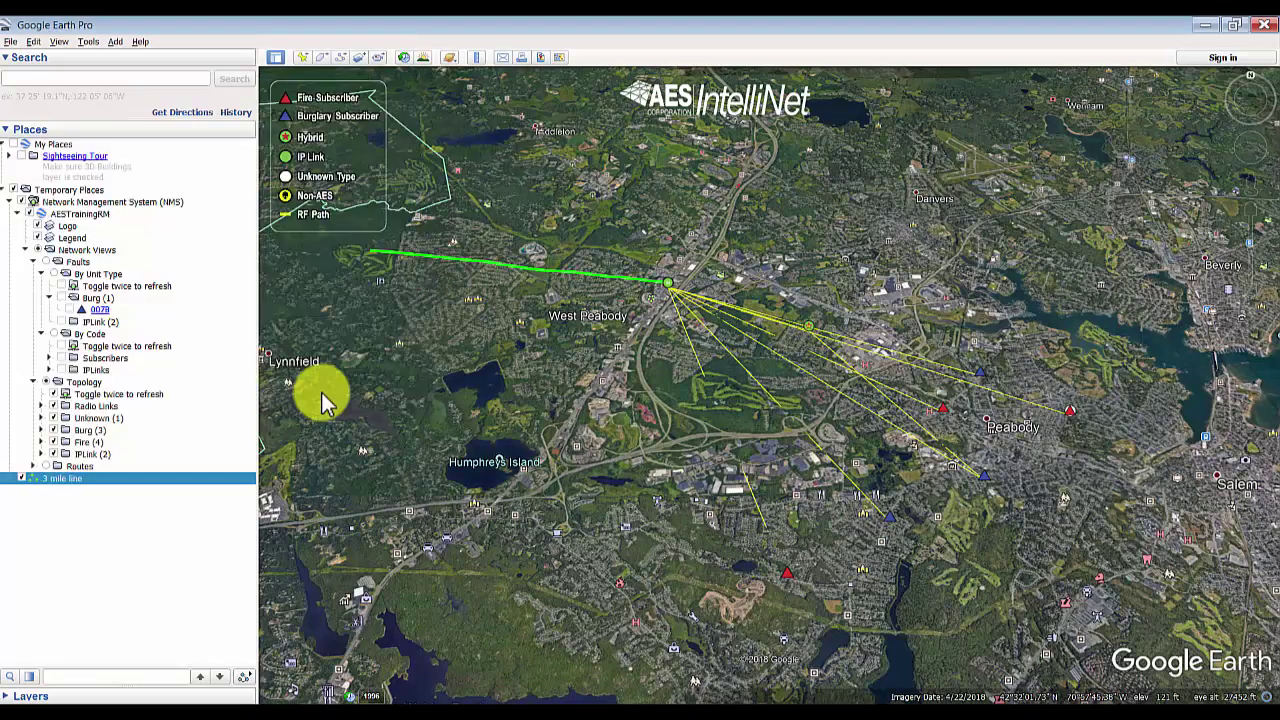
Step: View and close the elevation profile along the green 3 mile line, then recentre and reopen the Ruler
right_click(525, 268)
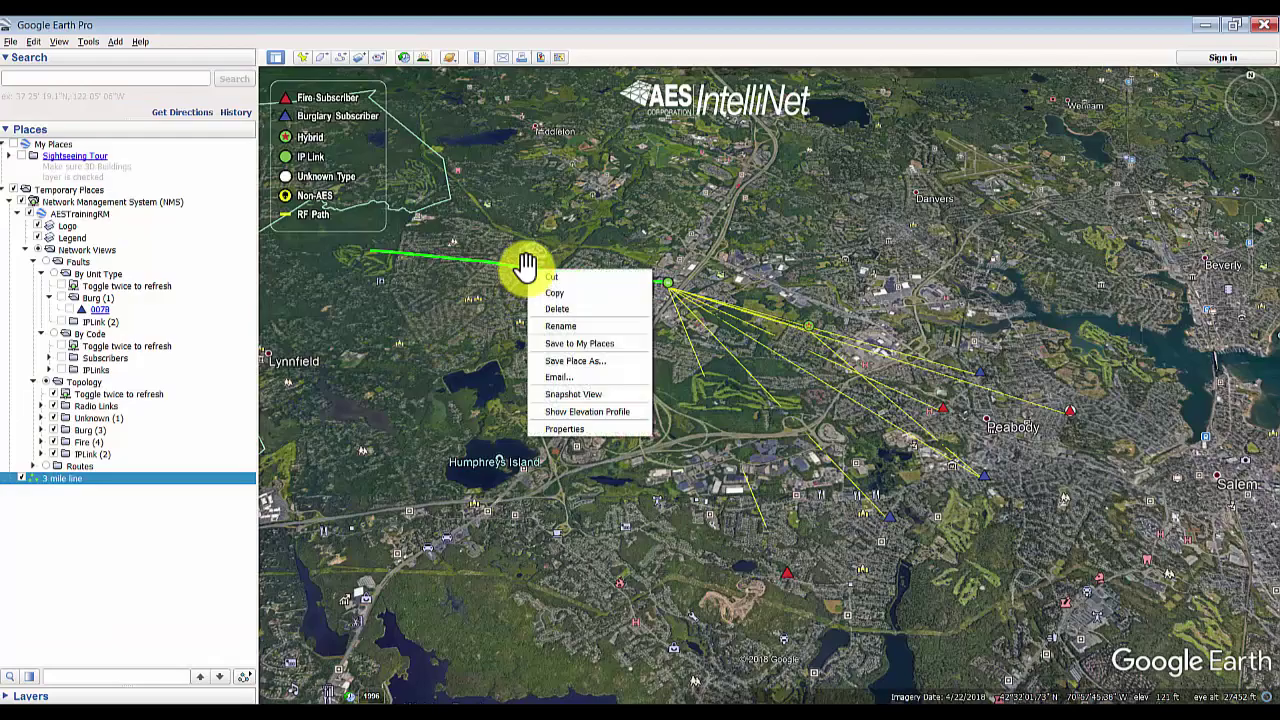
click(583, 412)
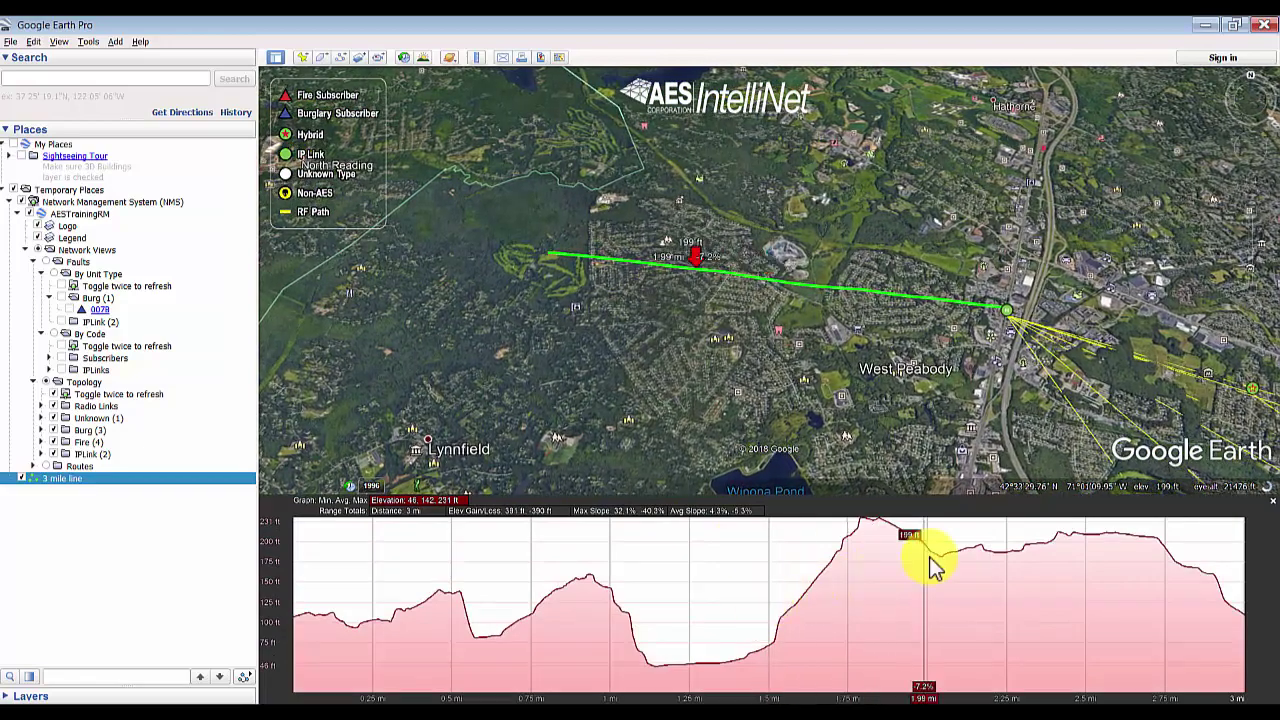
click(960, 490)
drag(857, 509, 471, 377)
click(476, 58)
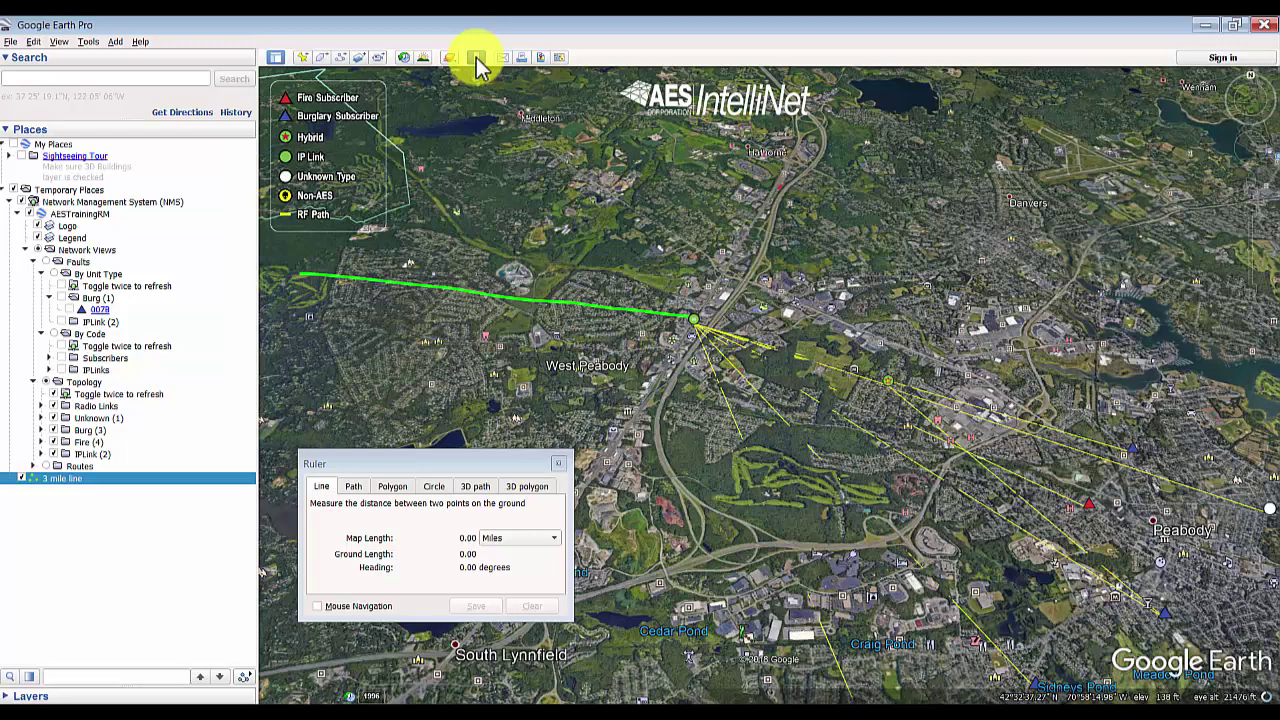
Step: Draw a 1-mile radius circle around the radio node and save it in green as '1 mile circle'
click(432, 487)
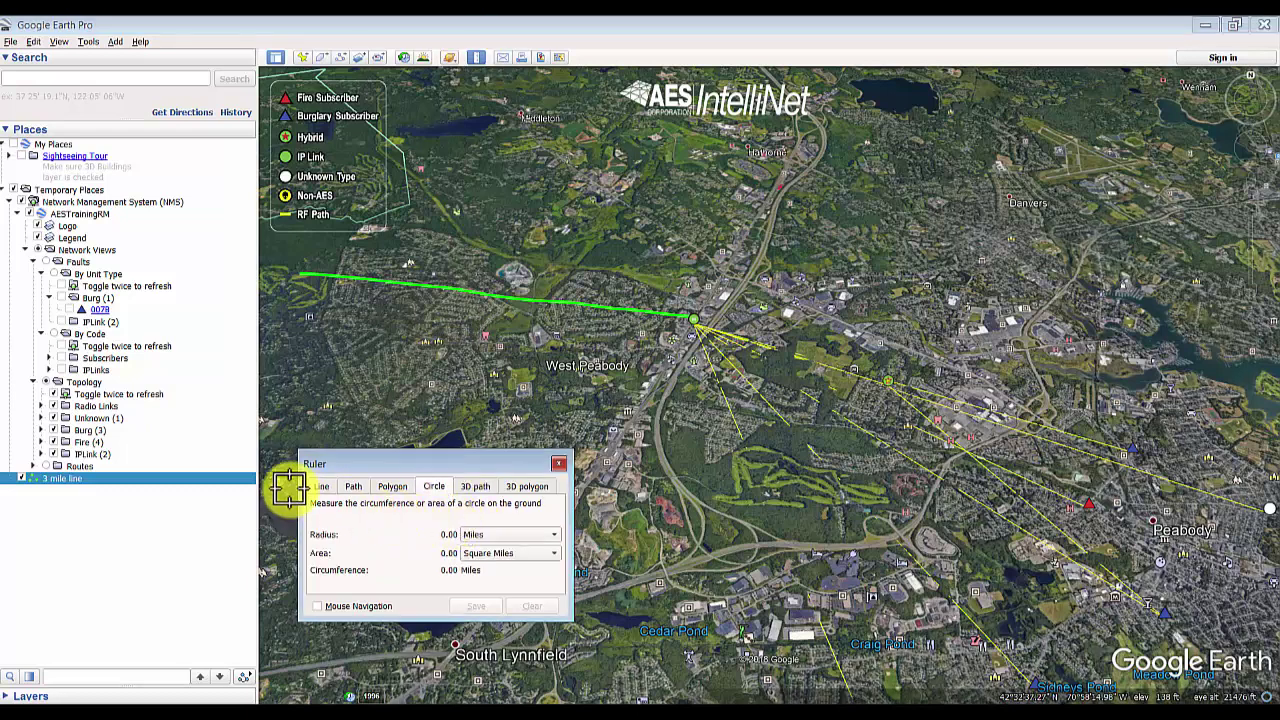
drag(692, 316, 840, 322)
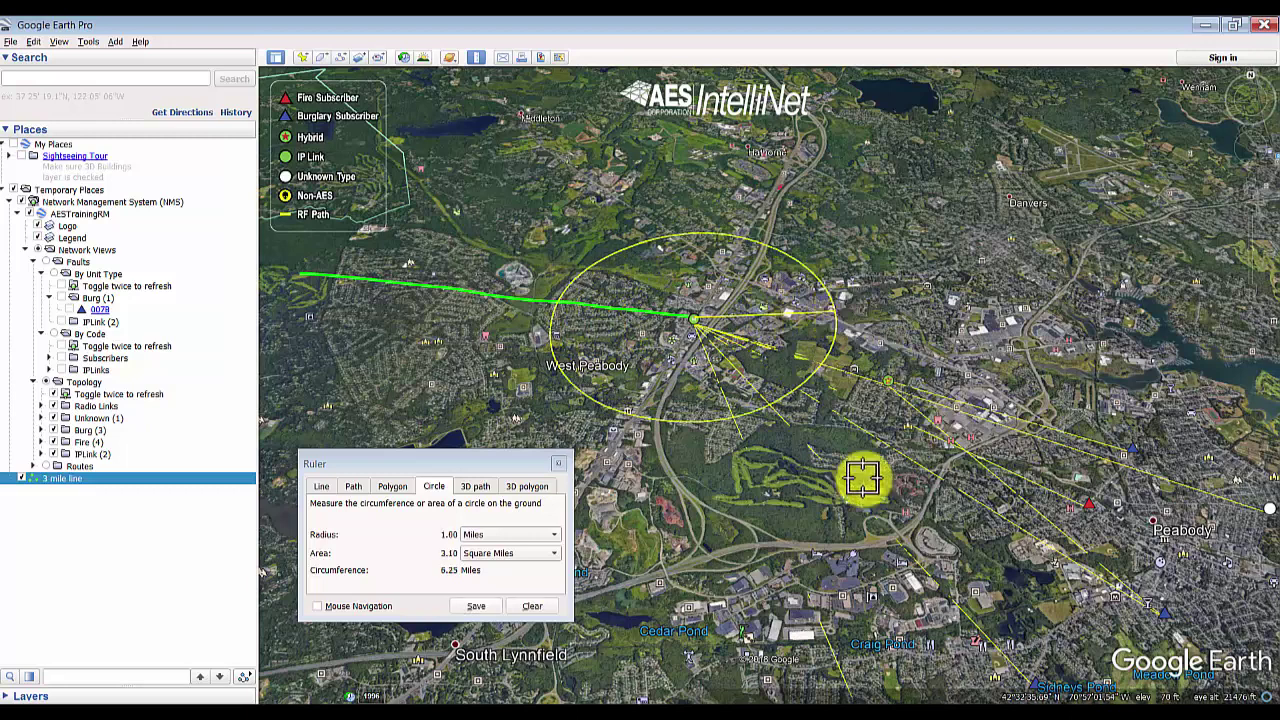
click(476, 606)
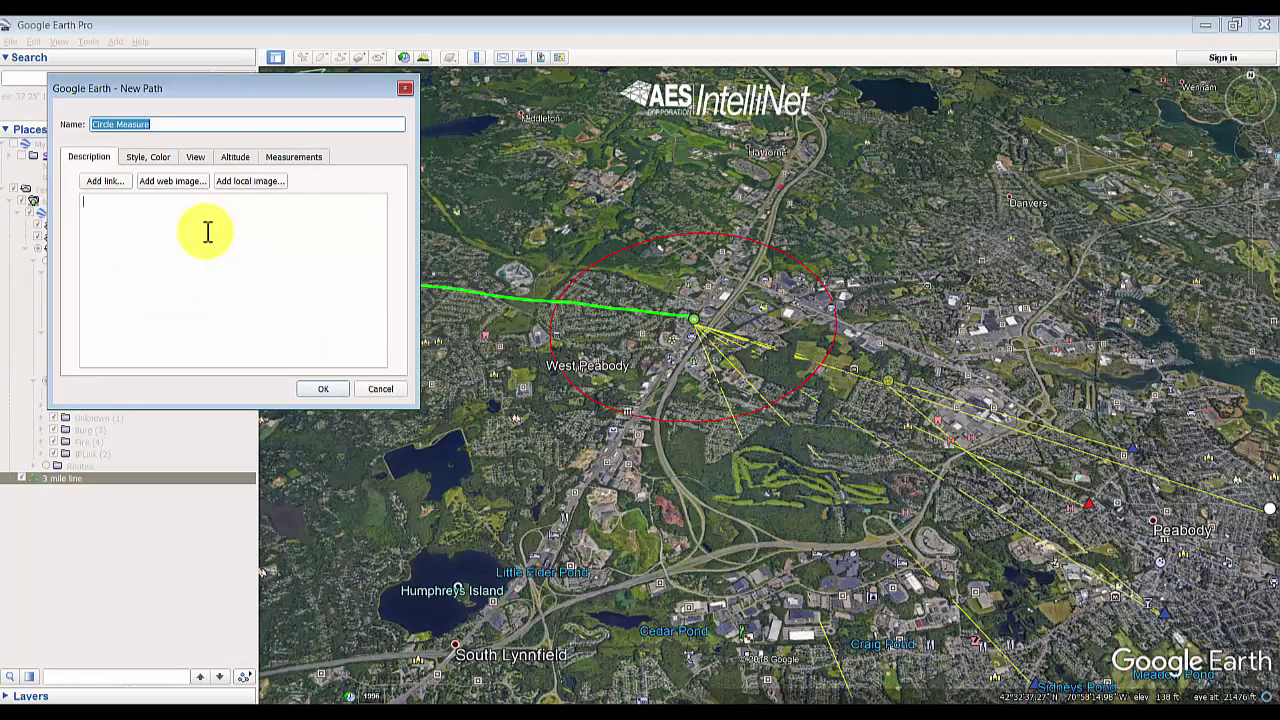
text(1 mile c)
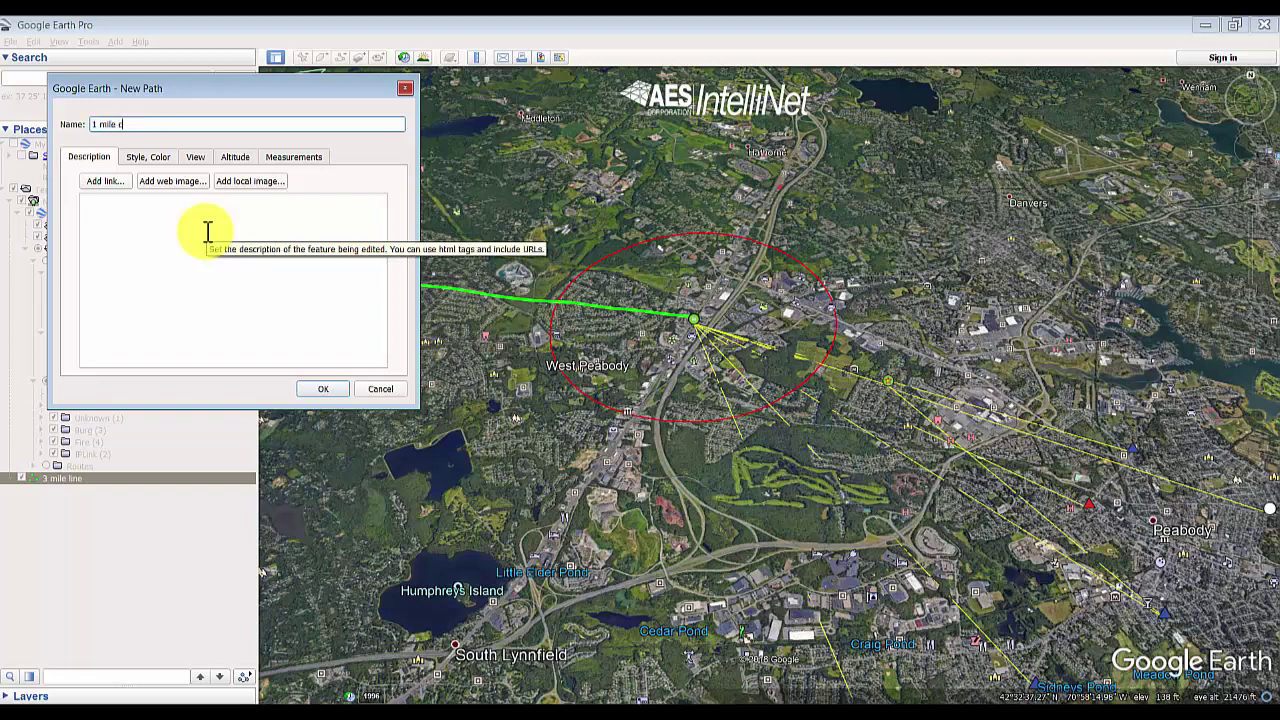
click(148, 157)
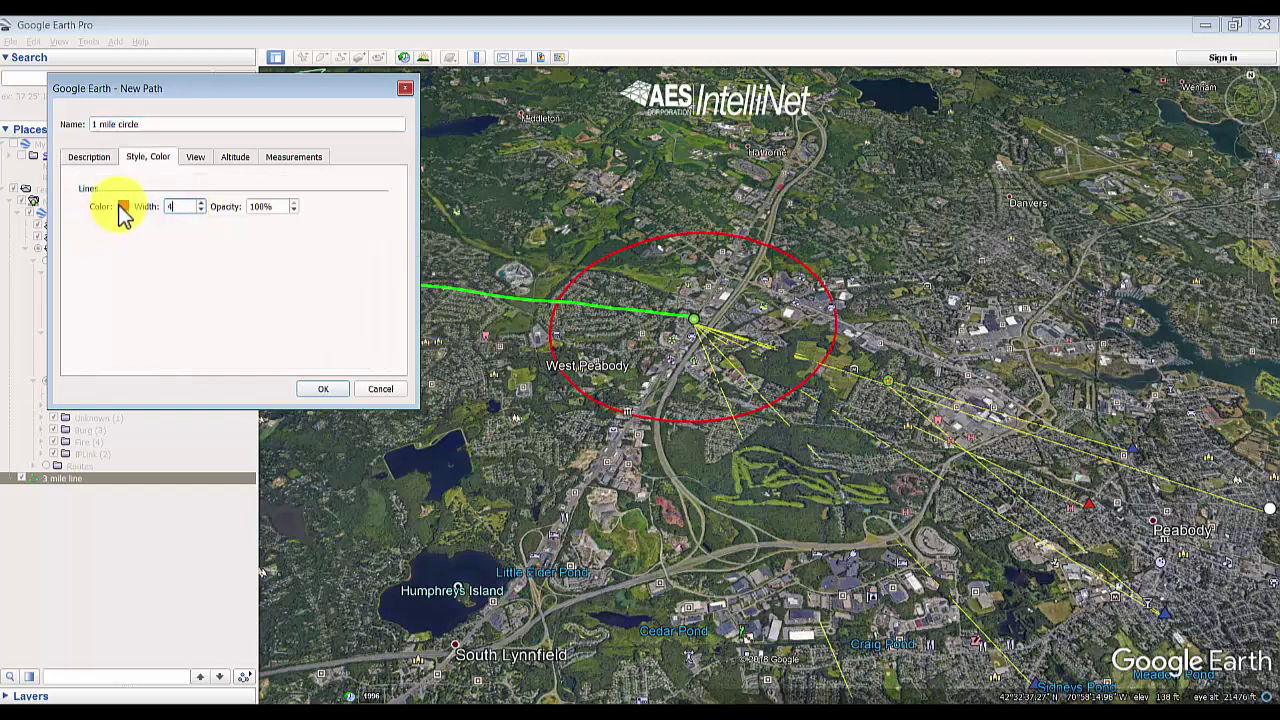
click(122, 211)
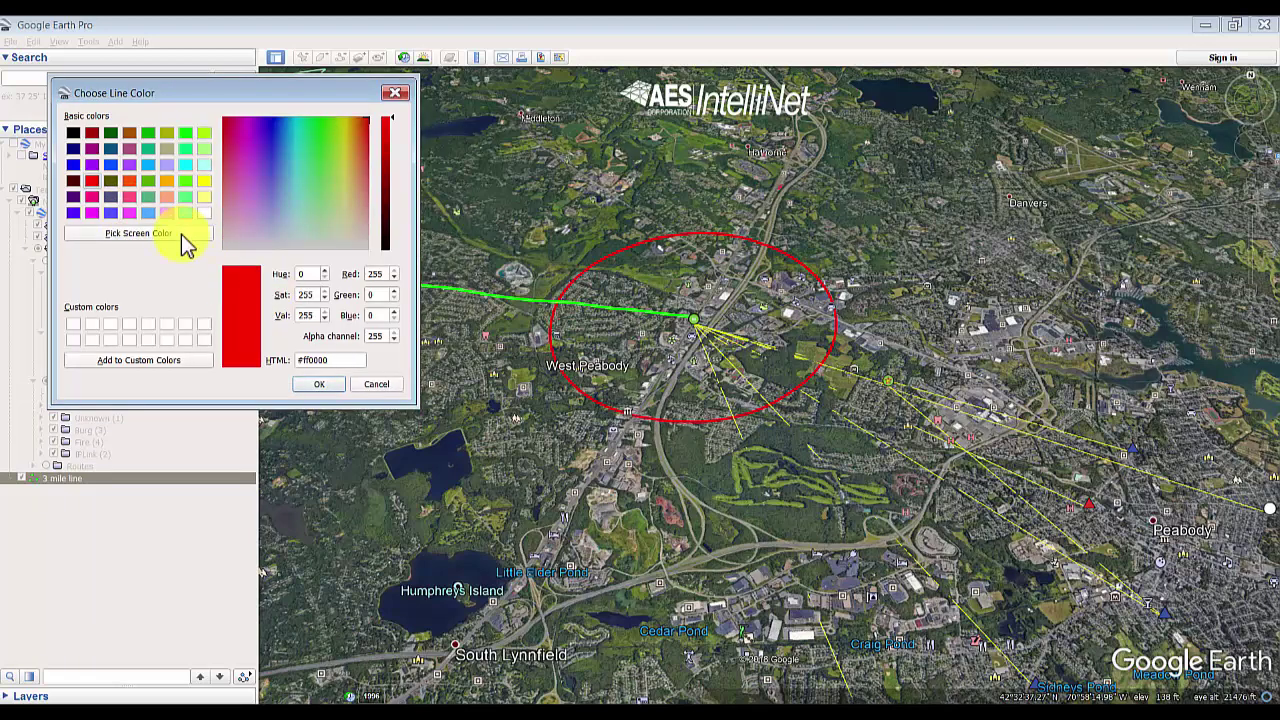
click(187, 133)
click(318, 385)
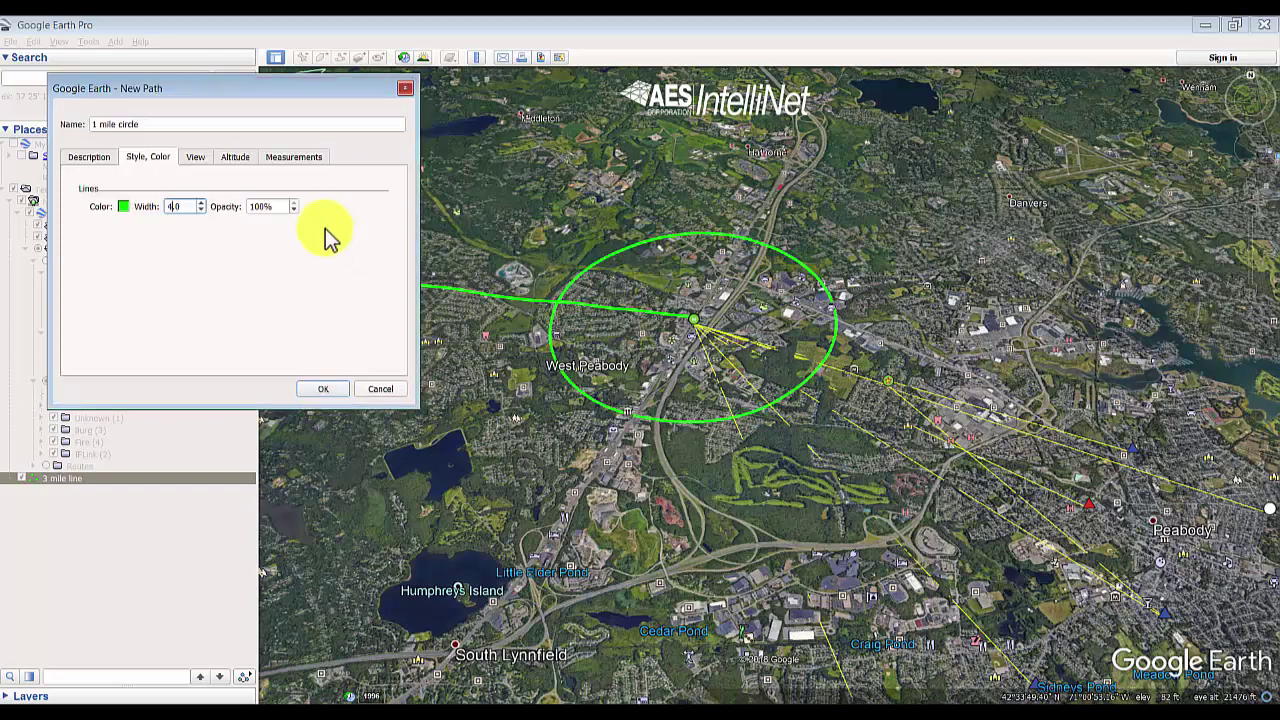
click(320, 390)
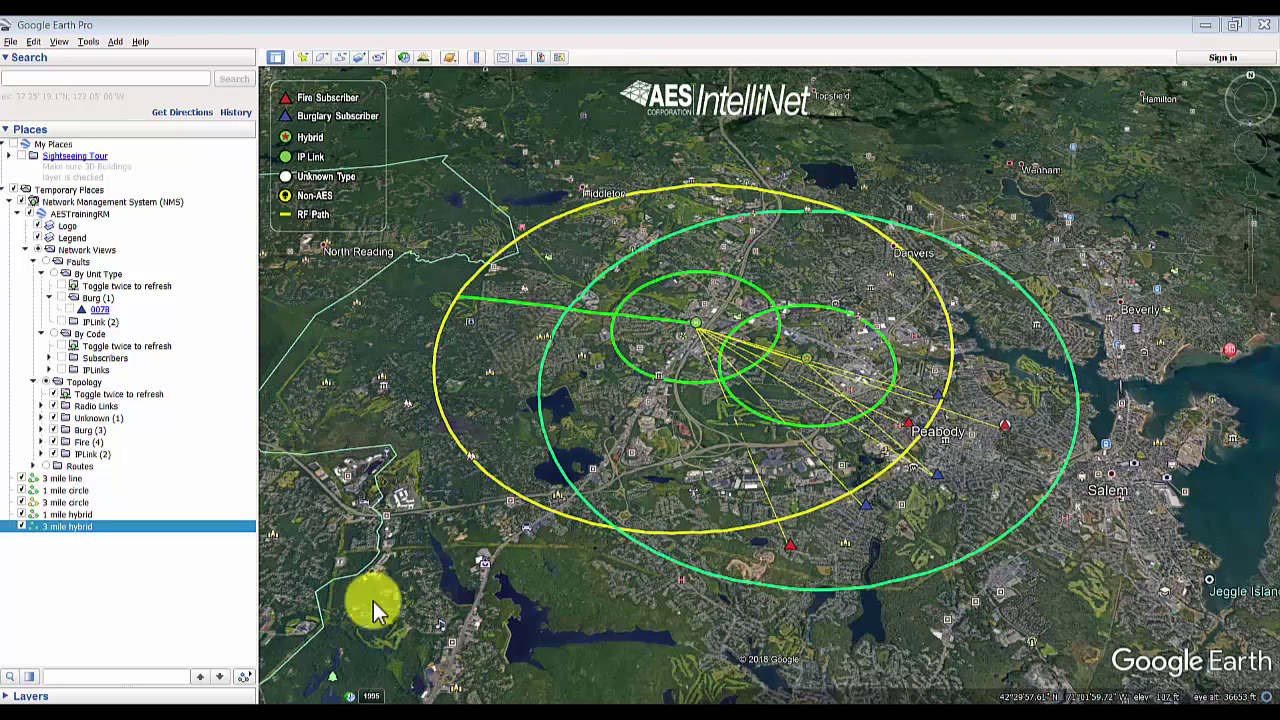
Step: Delete the '3 mile line' entry from Places
click(67, 479)
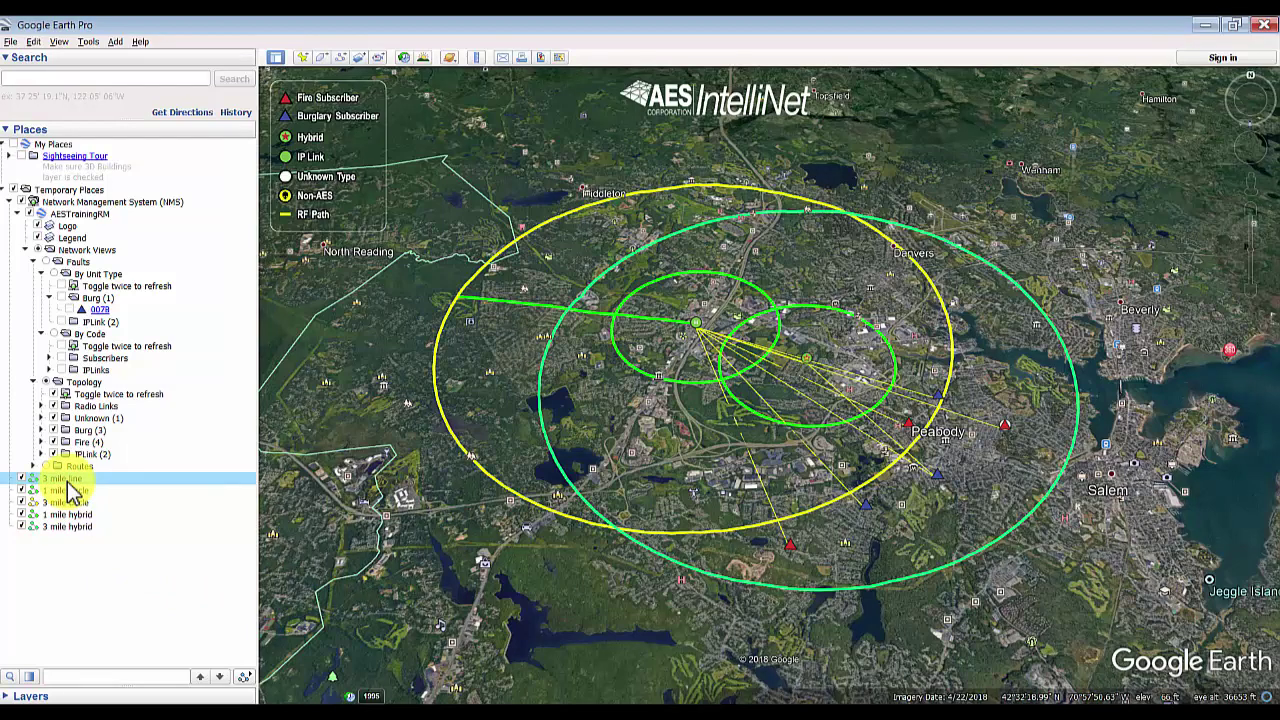
key(Delete)
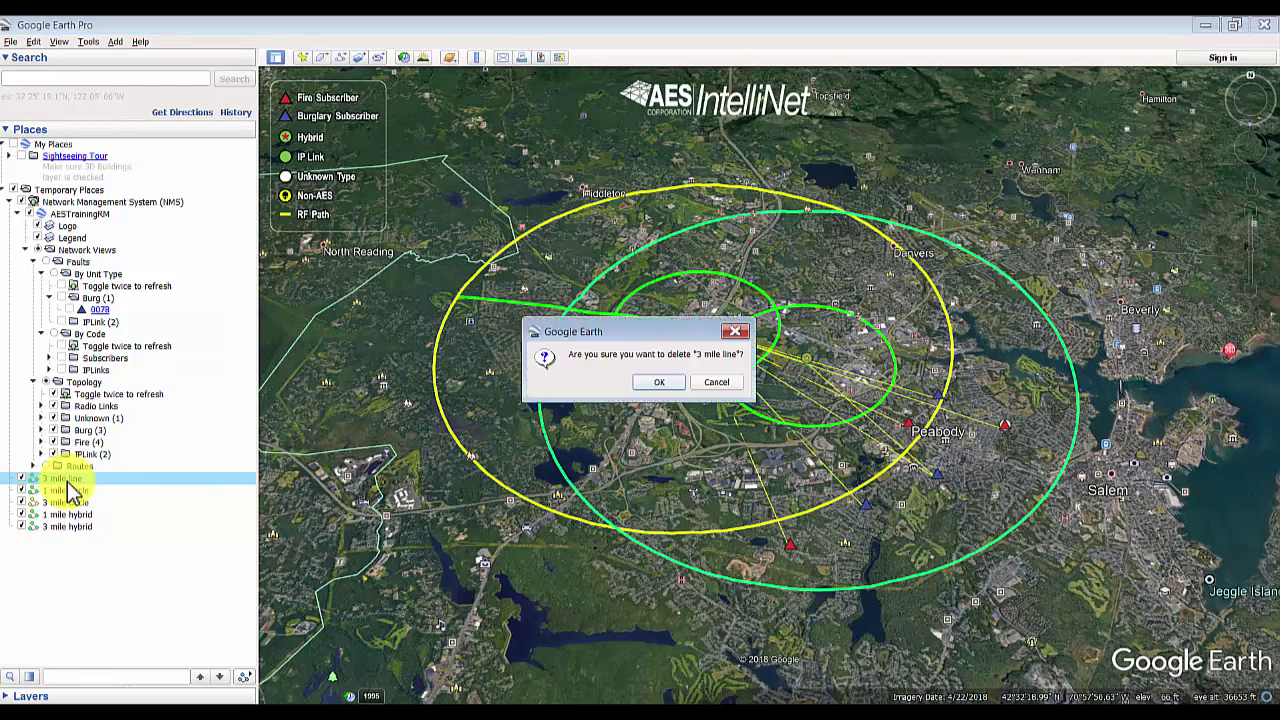
click(660, 383)
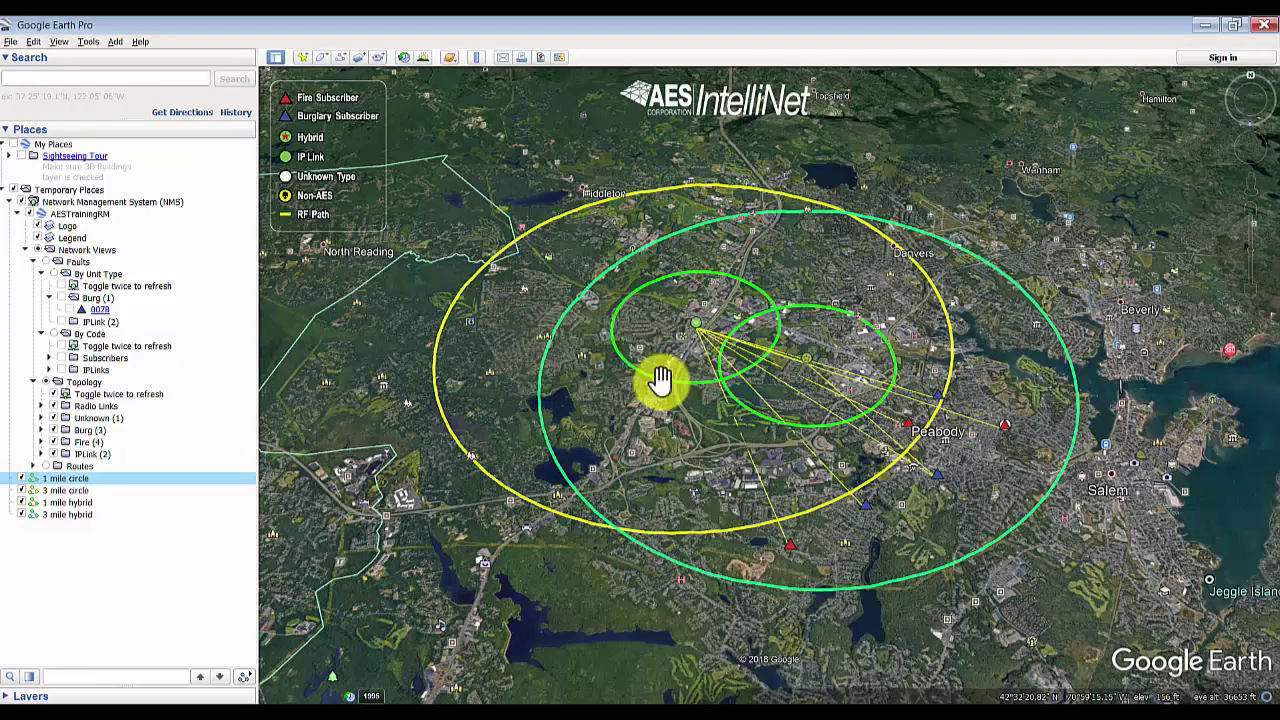
Step: Open the Properties of the '3 mile circle' for editing
click(66, 491)
right_click(66, 491)
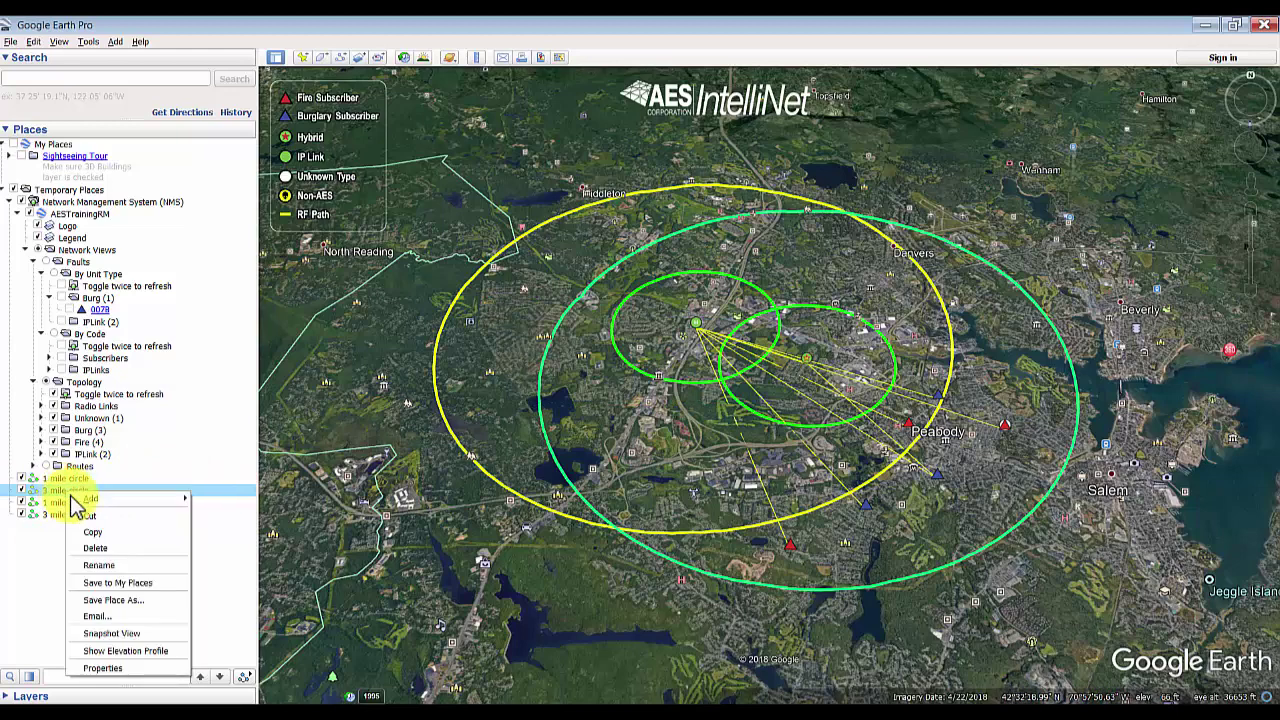
click(100, 668)
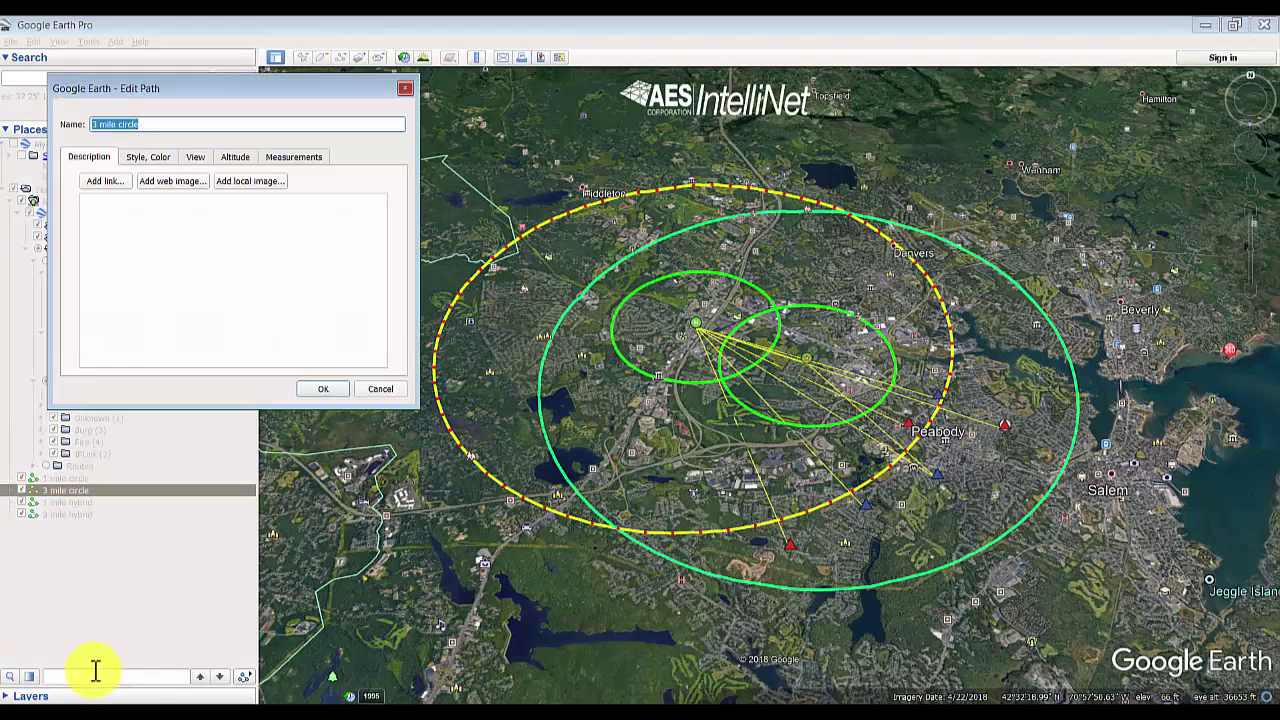